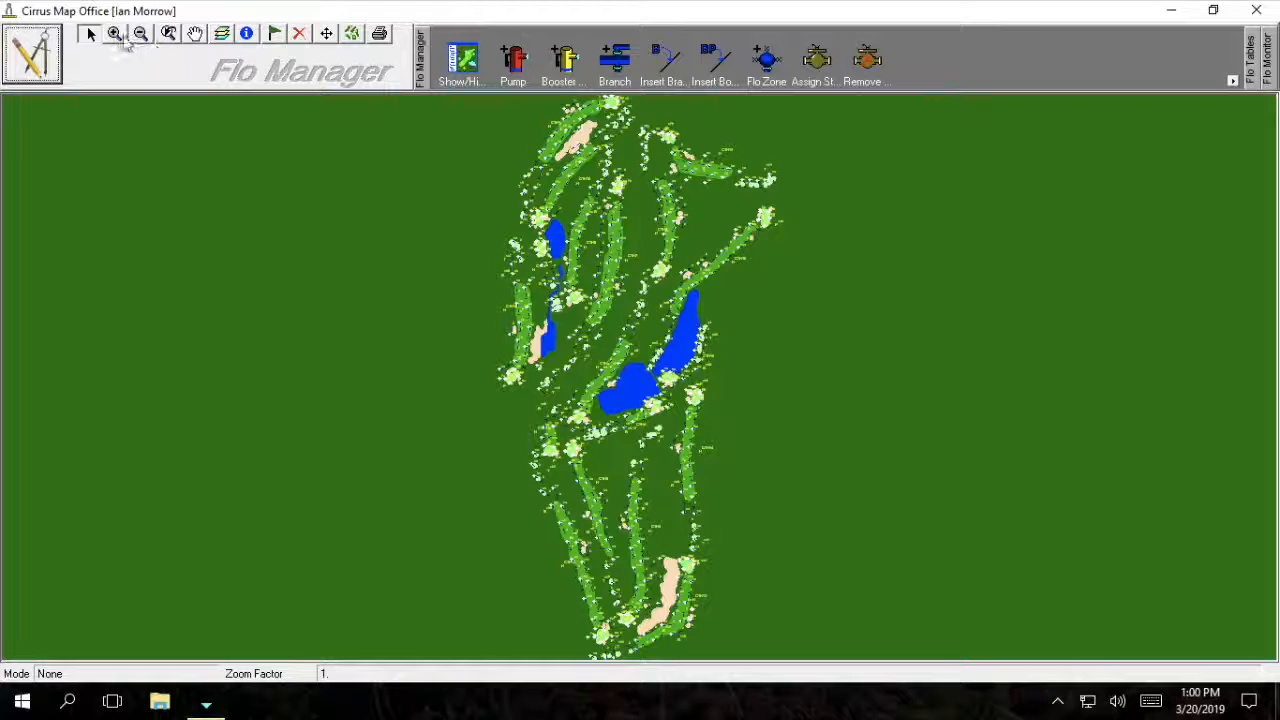
Zoom the map in on the area around the two lakes, then return to selection mode.
left_click(116, 34)
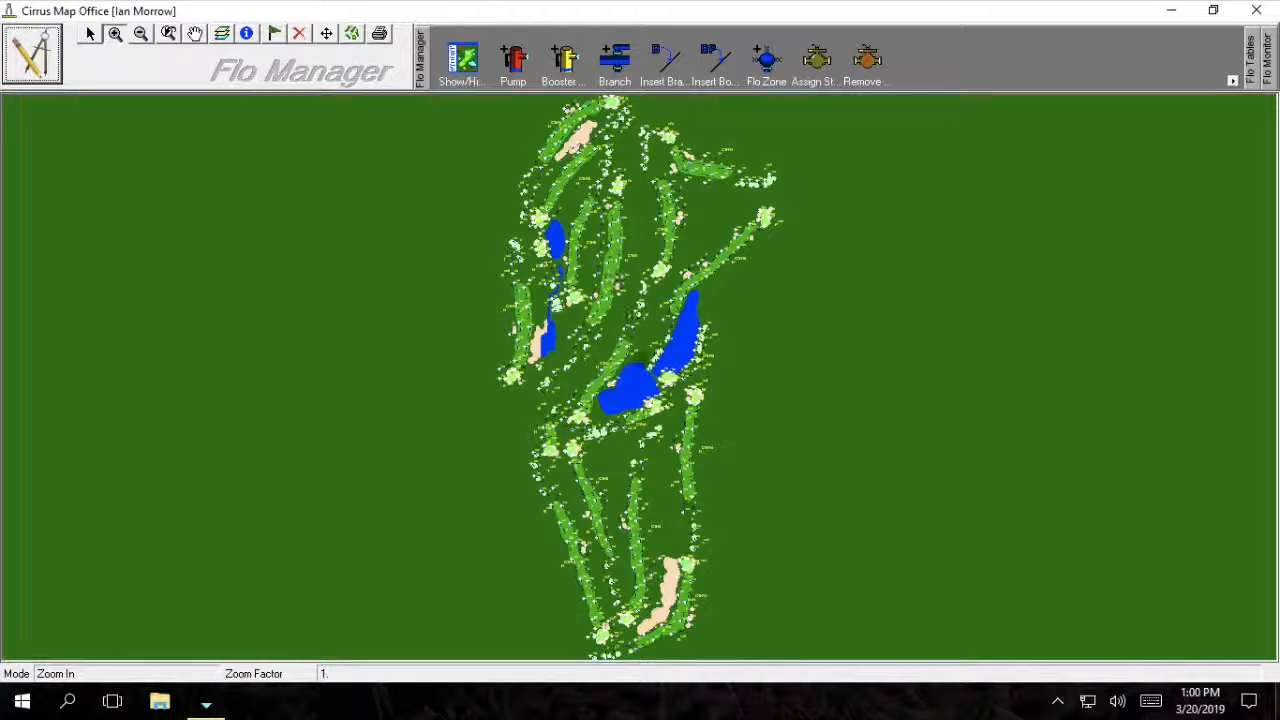
left_click_drag(648, 397, 751, 284)
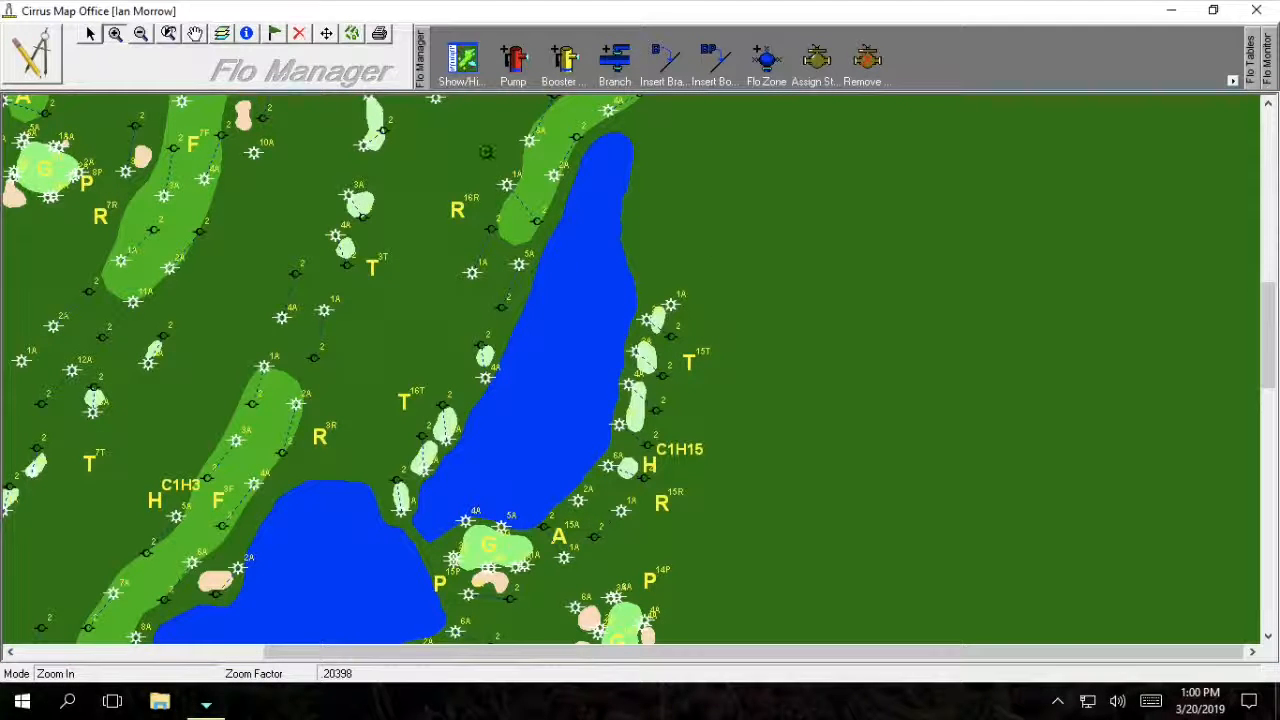
left_click(95, 37)
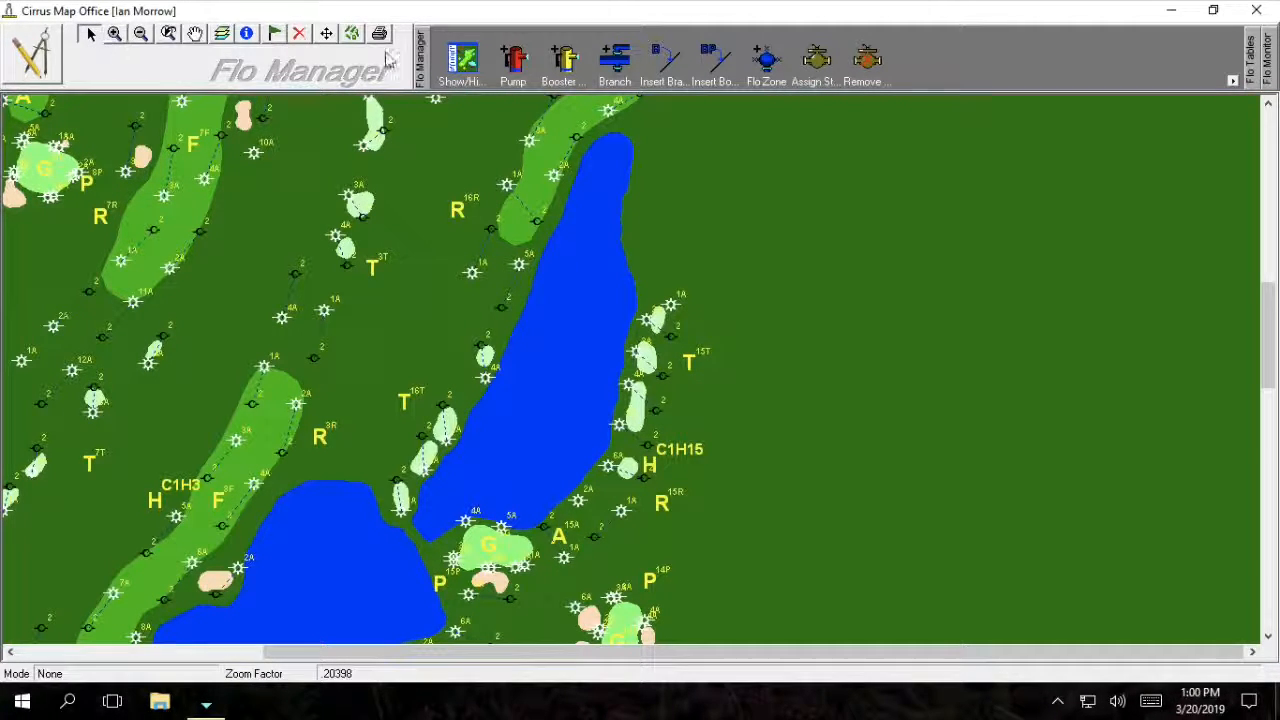
Place pump P1 east of the lake with a level 1 capacity of 1200.
left_click(513, 60)
left_click(773, 146)
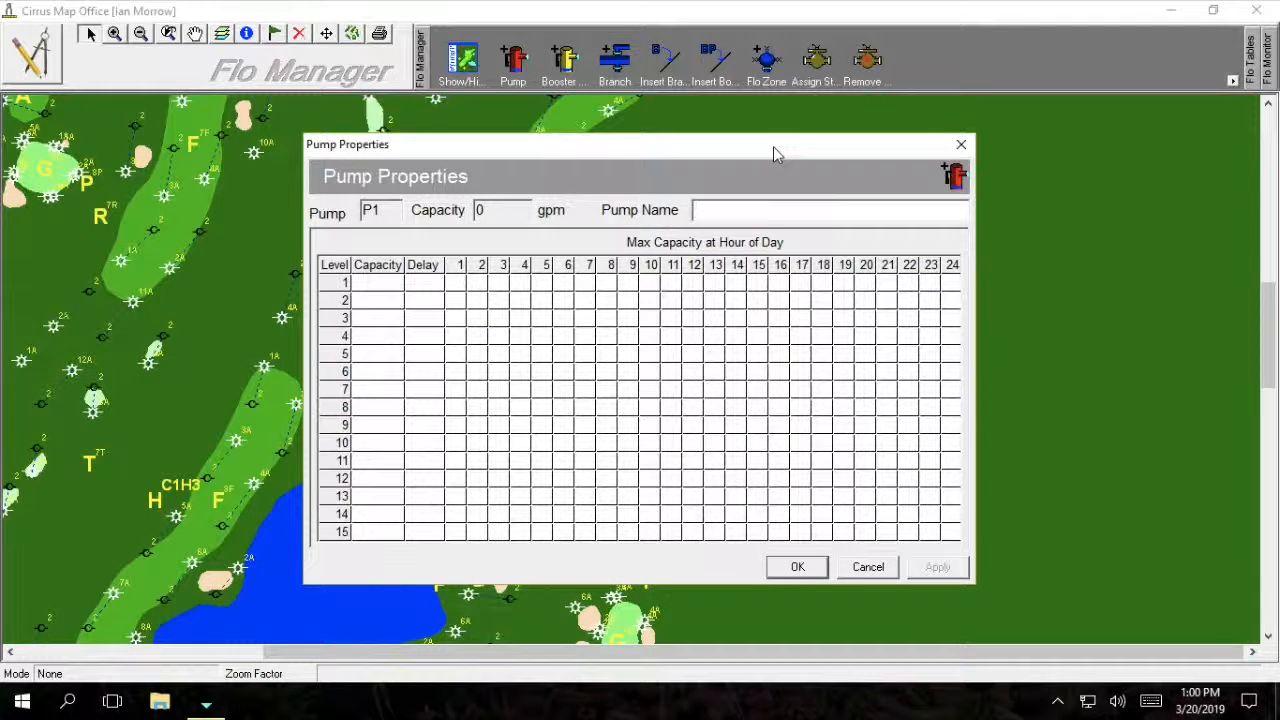
type("P1")
left_click(386, 283)
left_click(793, 567)
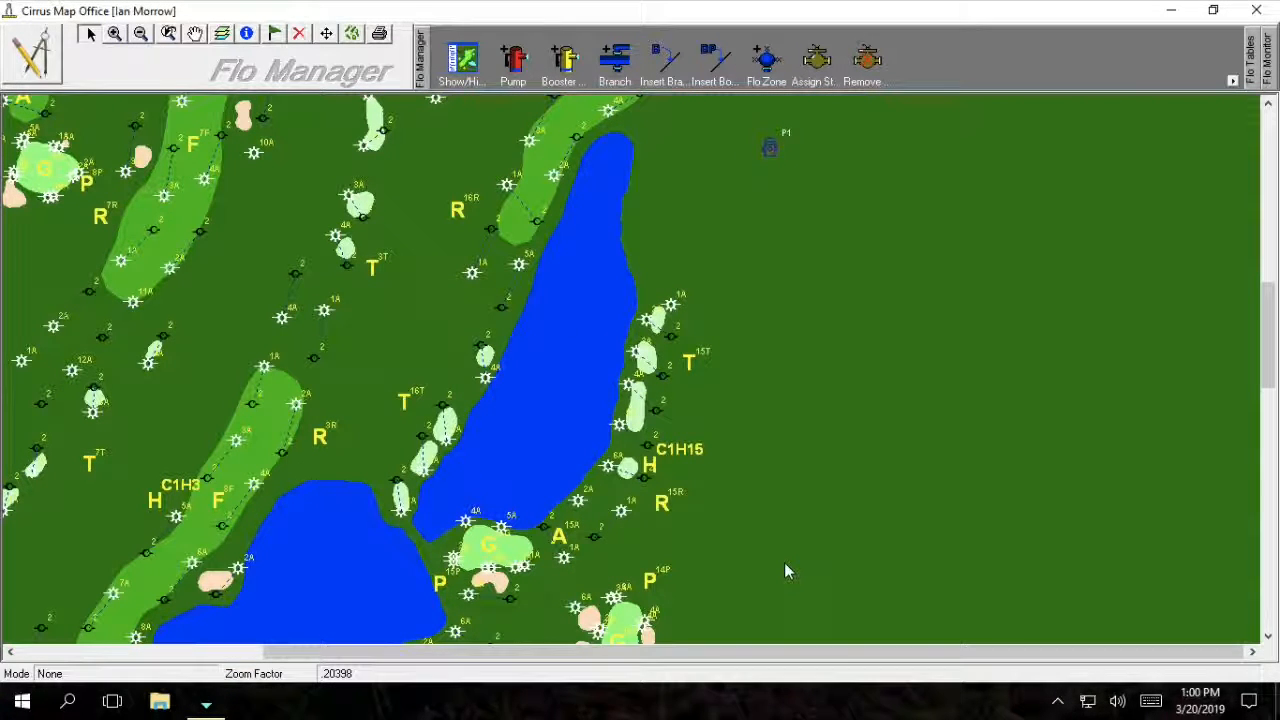
Draw the first branch from pump P1 to a point near hole C1H15.
mouse_move(712, 8)
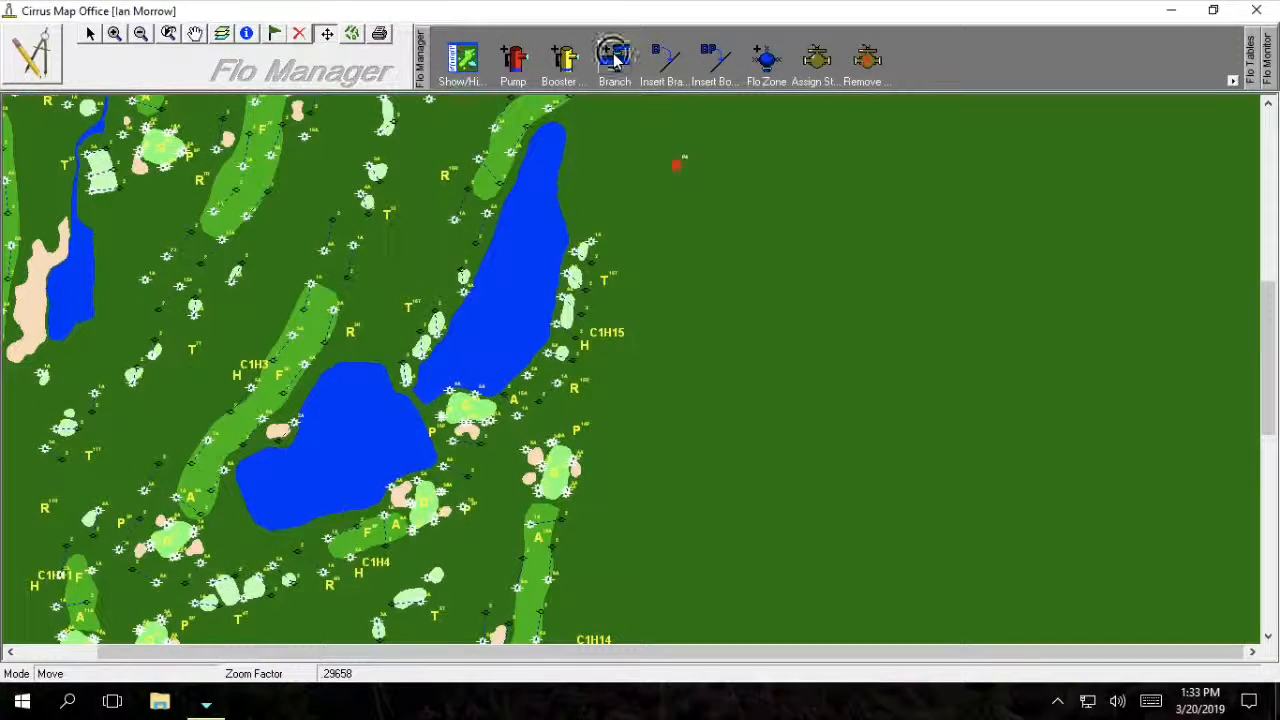
left_click(616, 58)
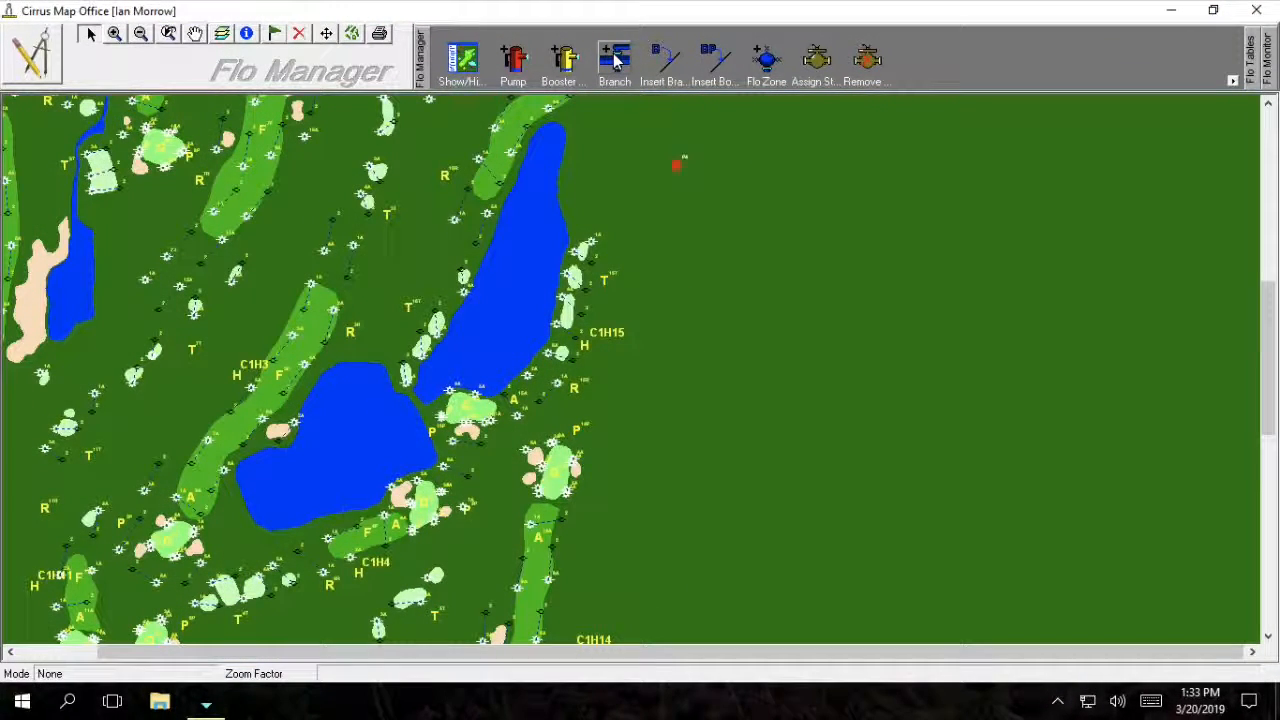
left_click(680, 168)
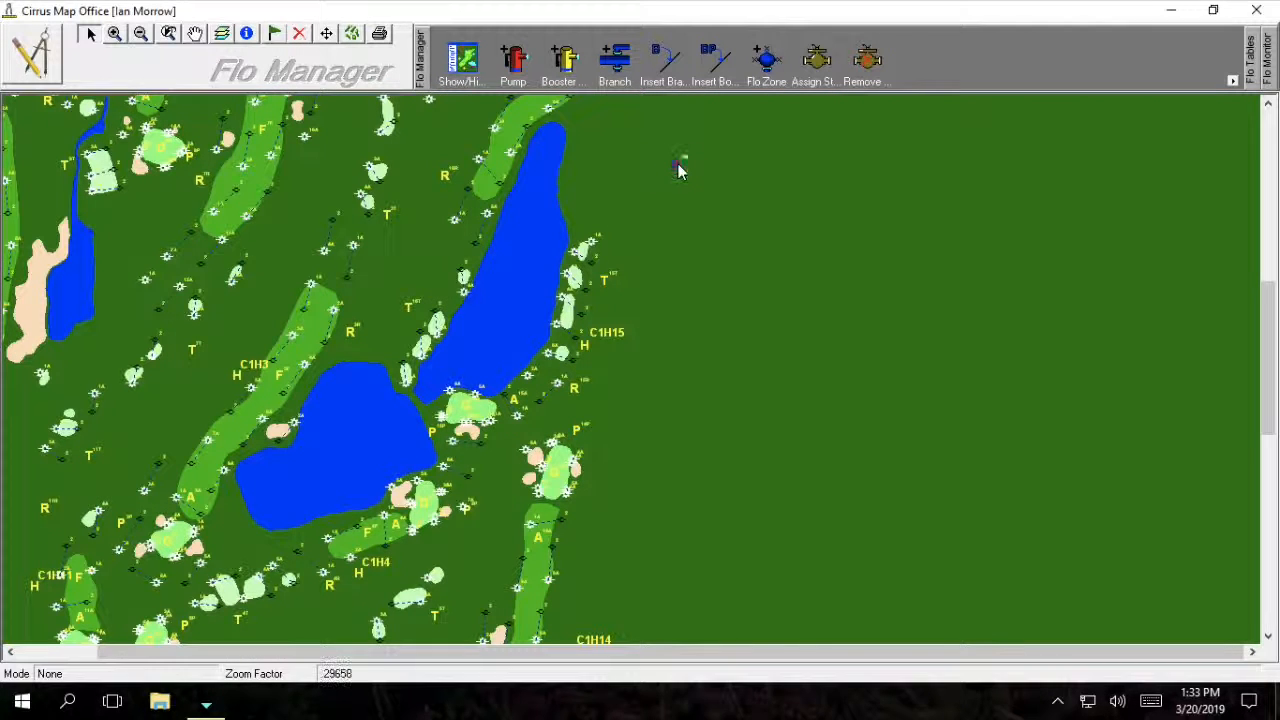
left_click(650, 316)
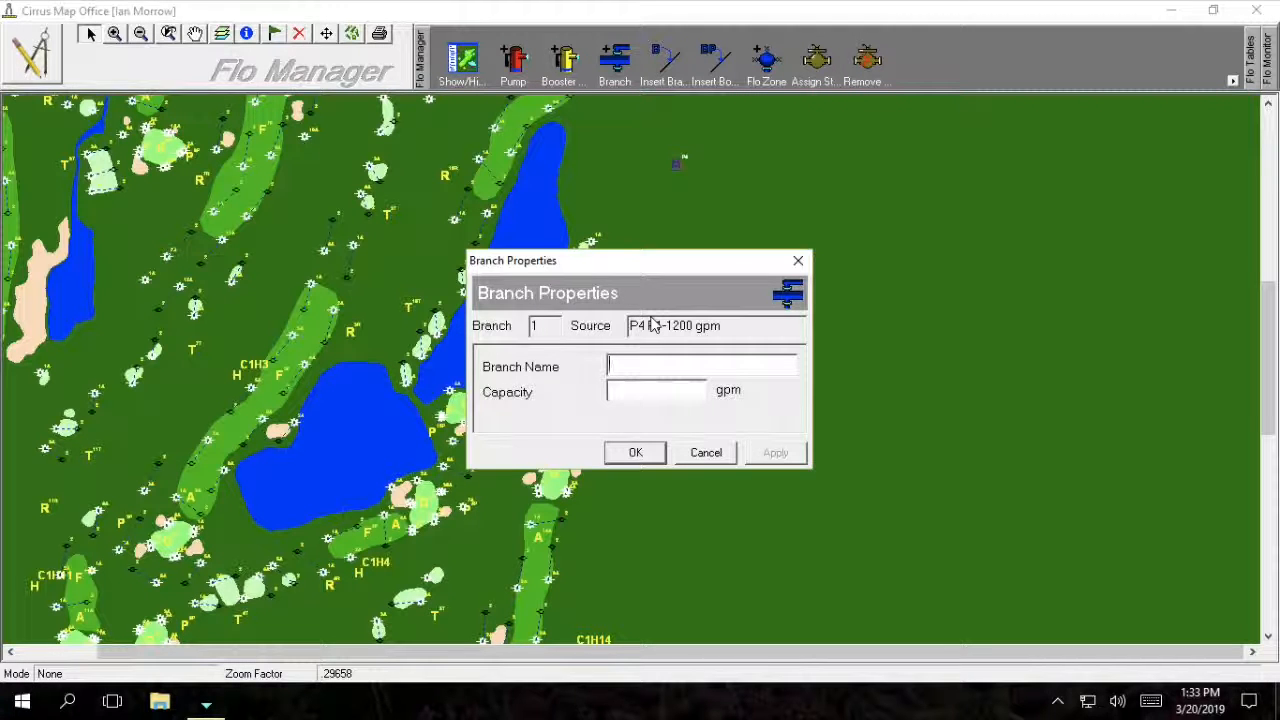
Name branch 1 '10" South' and consult the pipe friction-loss chart in Chrome.
type("10\" South")
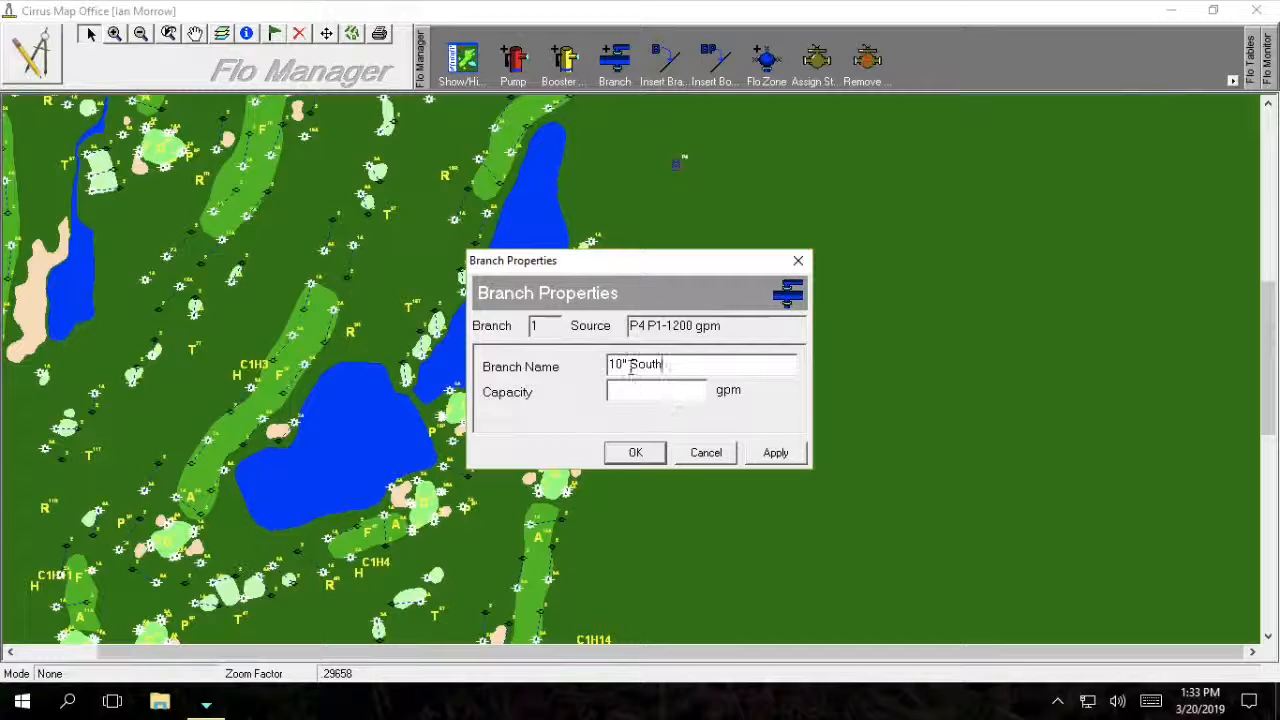
left_click_drag(631, 367, 603, 365)
left_click(669, 370)
key("super+Tab")
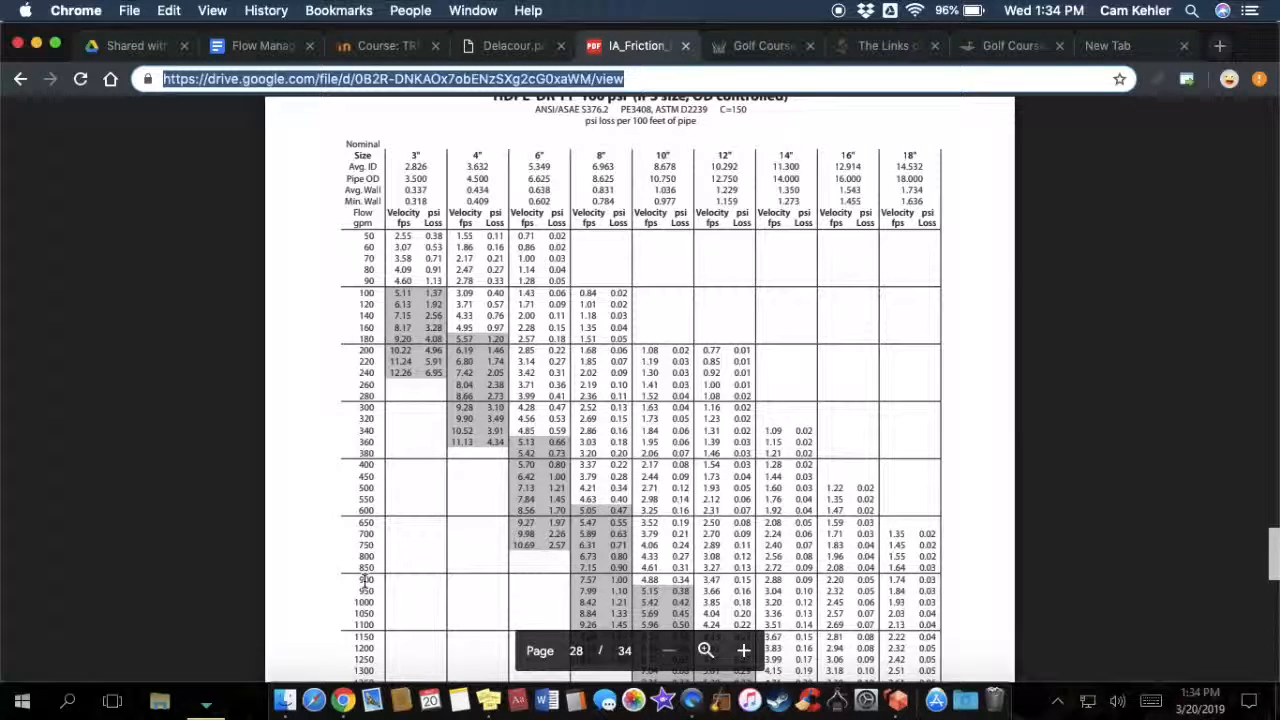
key("super+Tab")
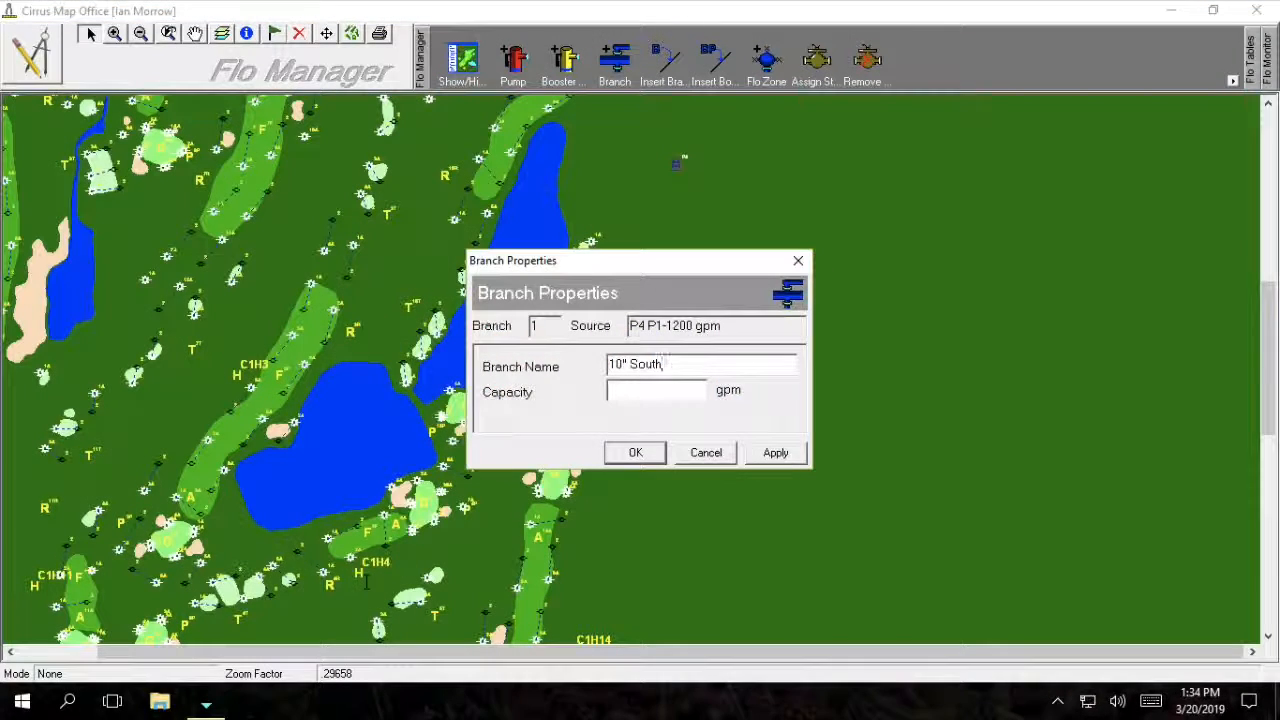
Give branch 1 900 gpm capacity, then add branch 2 southwest named 10" South at 900 gpm.
left_click(623, 391)
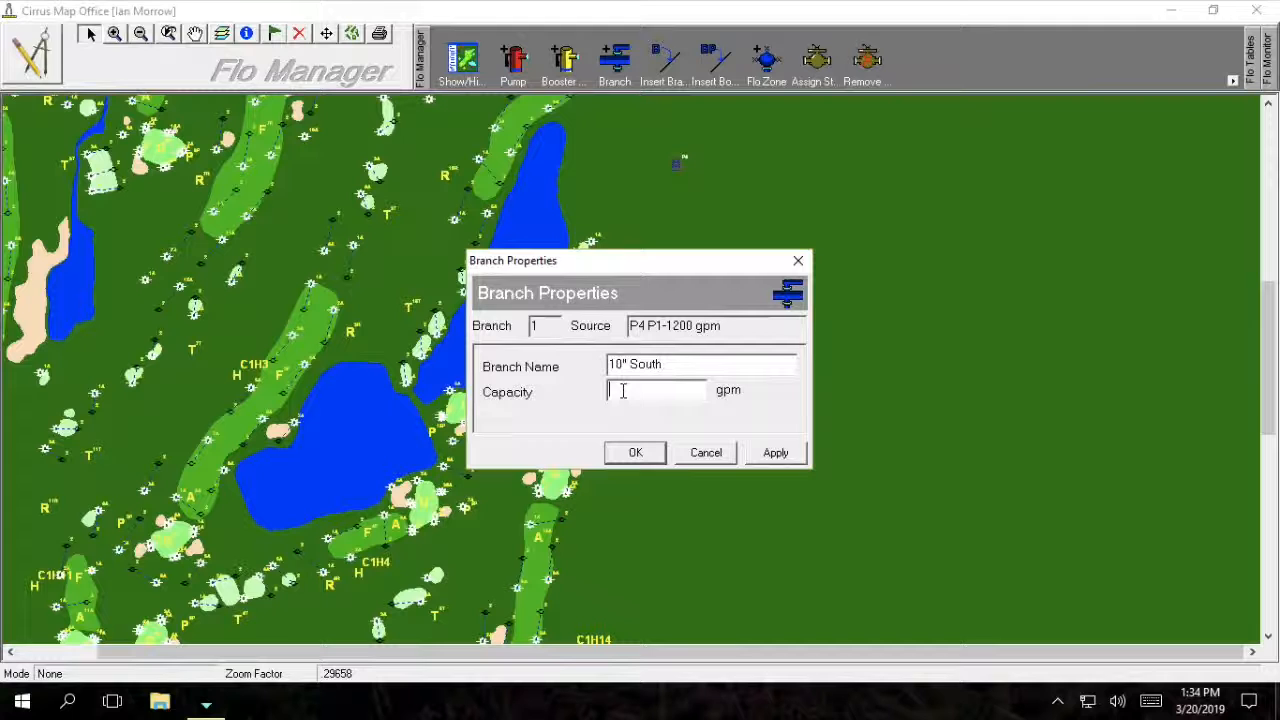
left_click(636, 455)
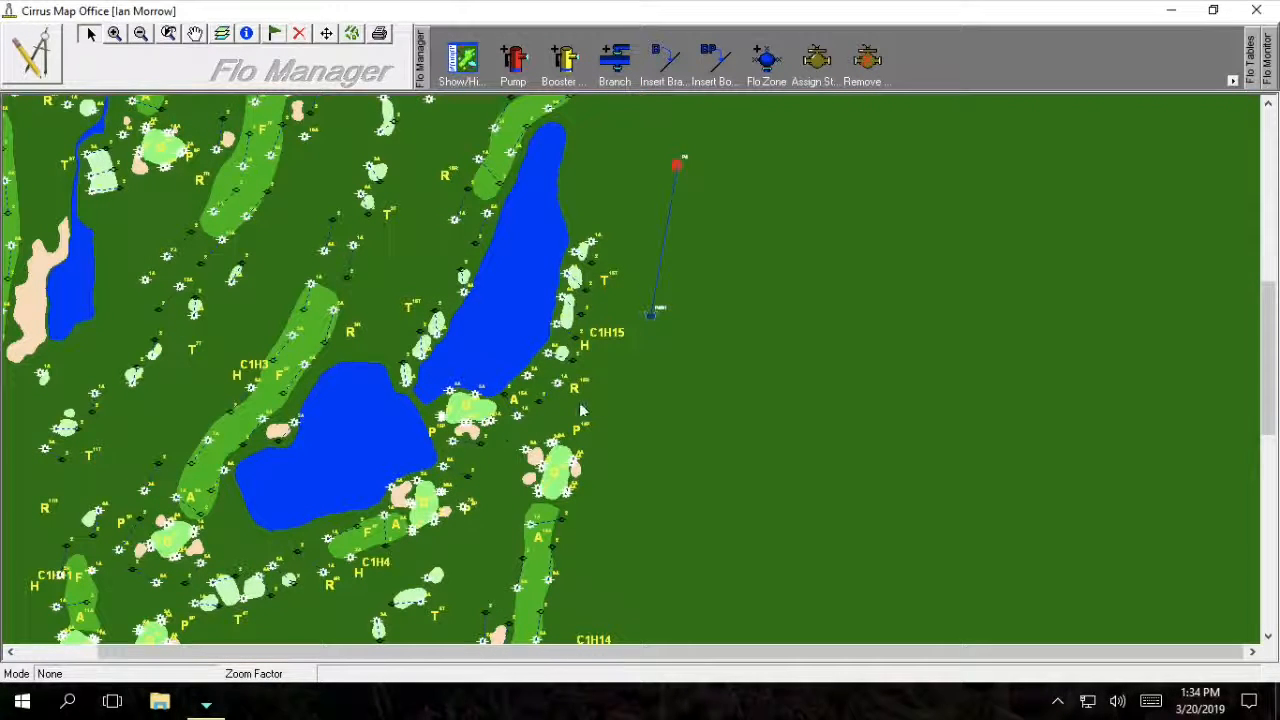
left_click(510, 448)
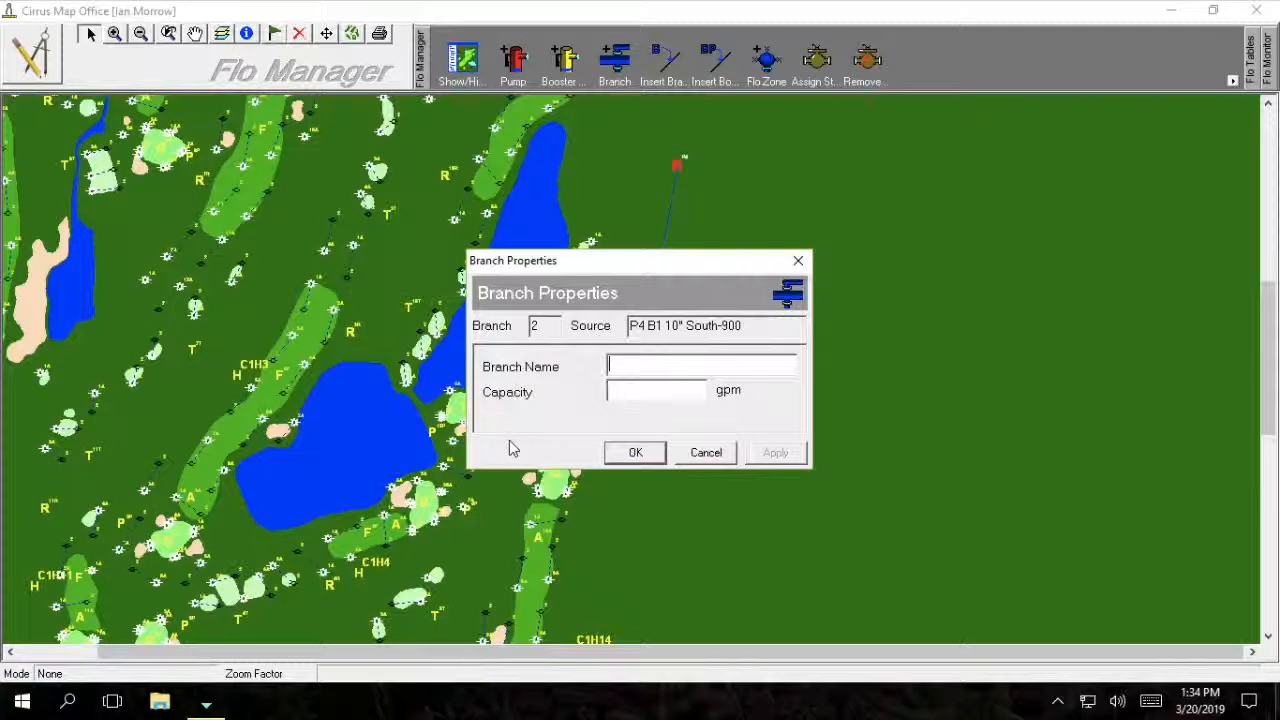
type("10\" Sou")
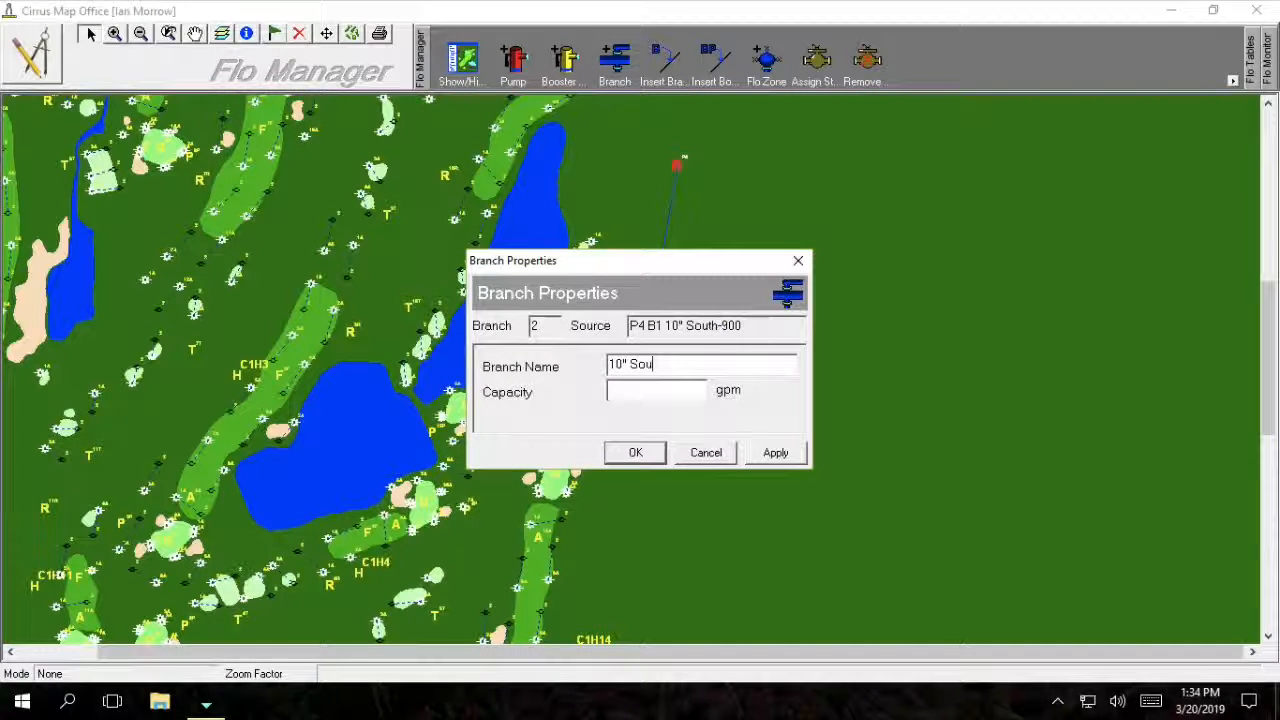
type("th")
key("Tab")
type("9")
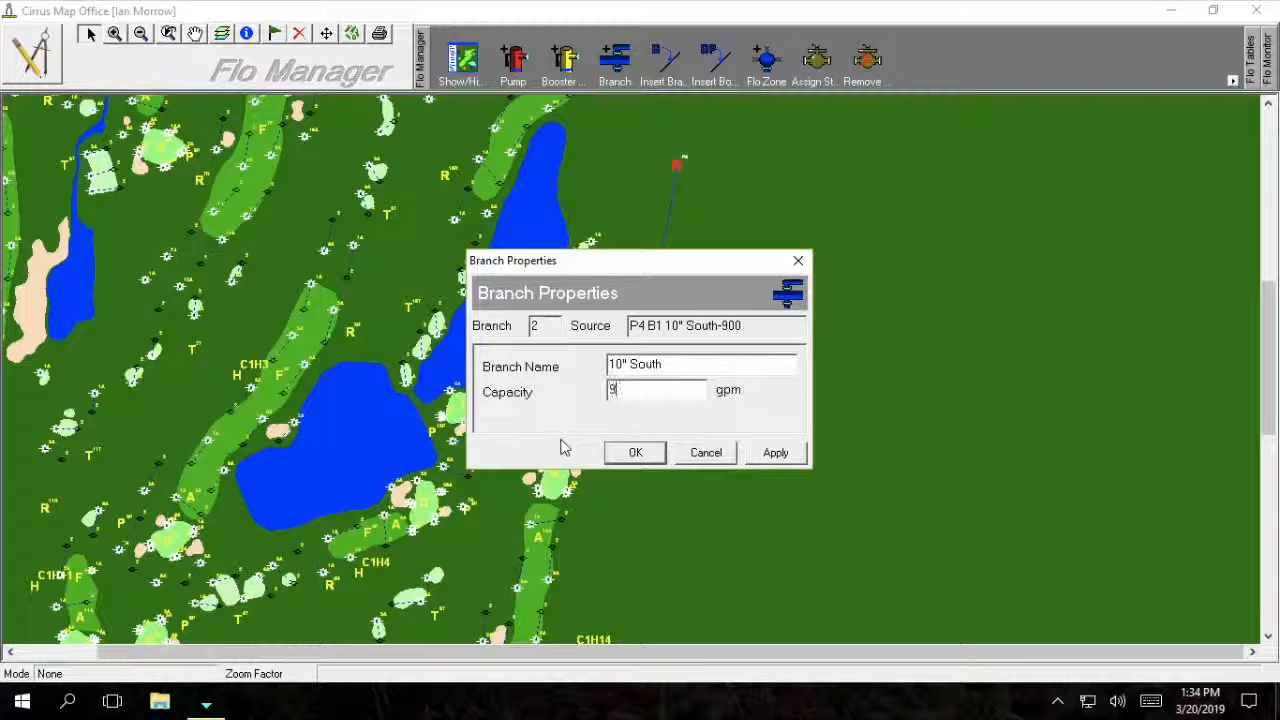
type("00")
left_click(632, 458)
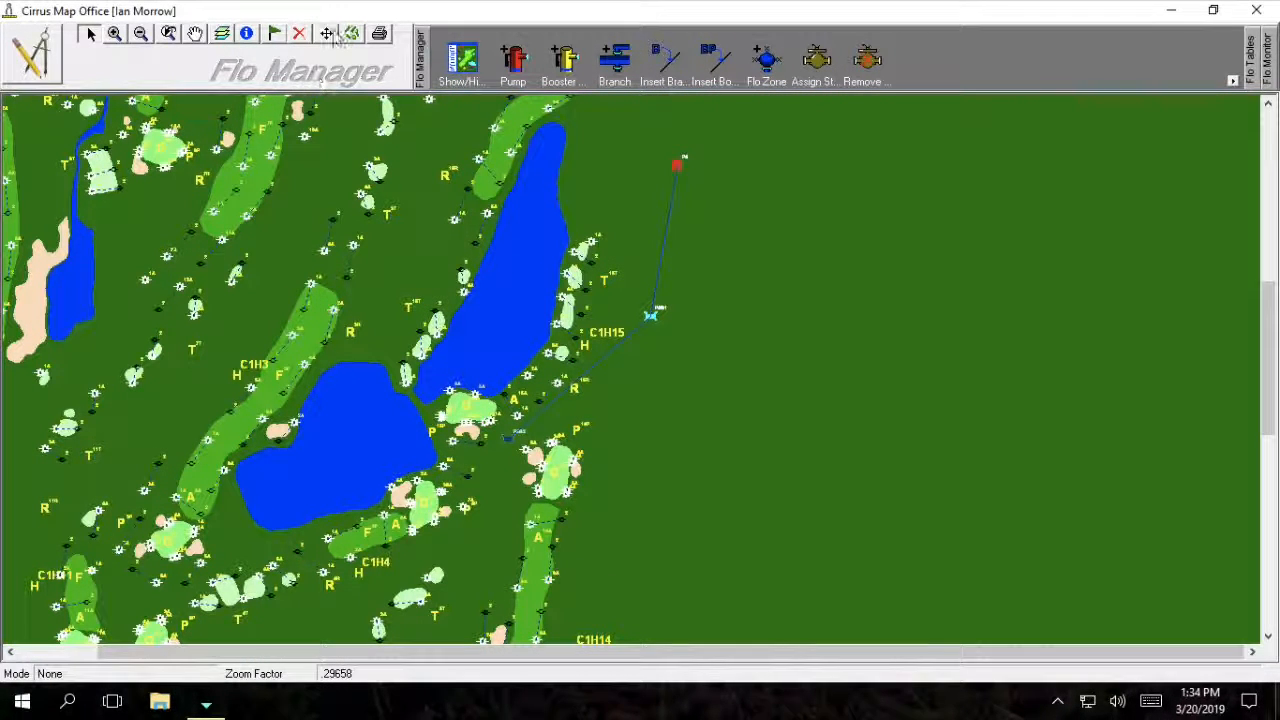
Pan south and draw a third branch ending near hole C1H5.
left_click(195, 33)
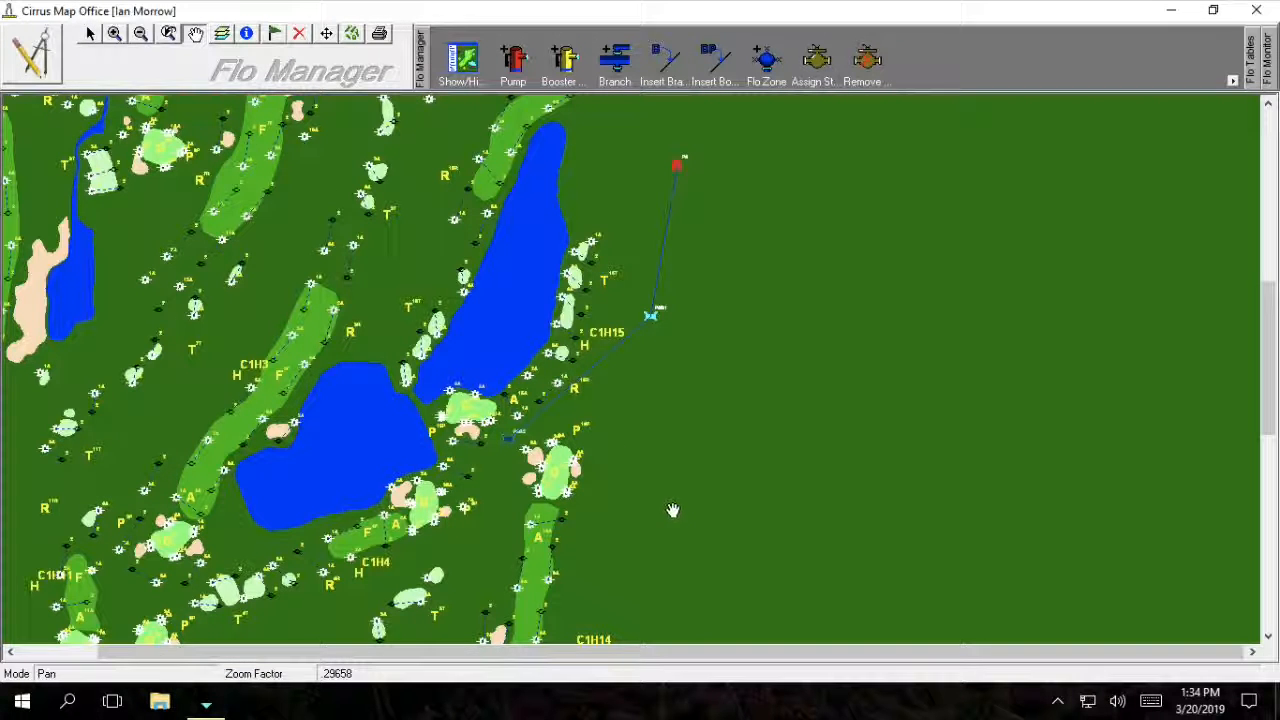
left_click_drag(673, 510, 711, 291)
left_click_drag(651, 491, 691, 277)
left_click_drag(686, 409, 686, 370)
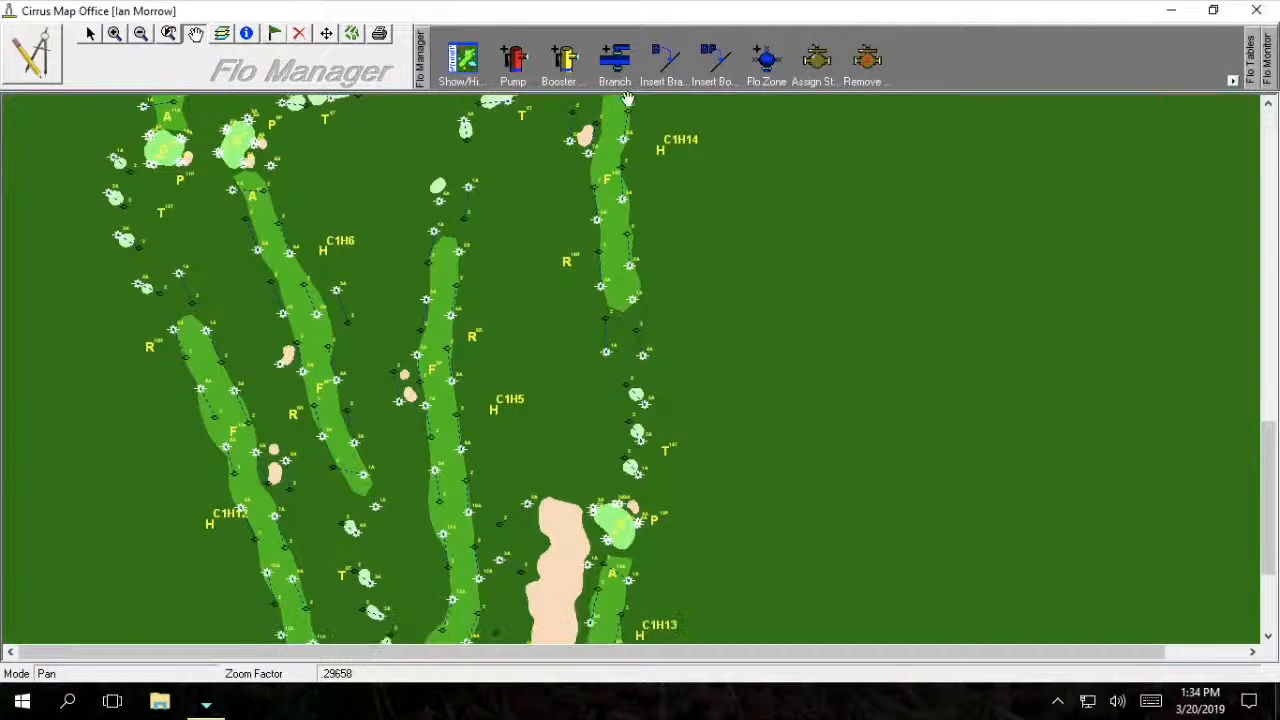
left_click(615, 64)
left_click(523, 356)
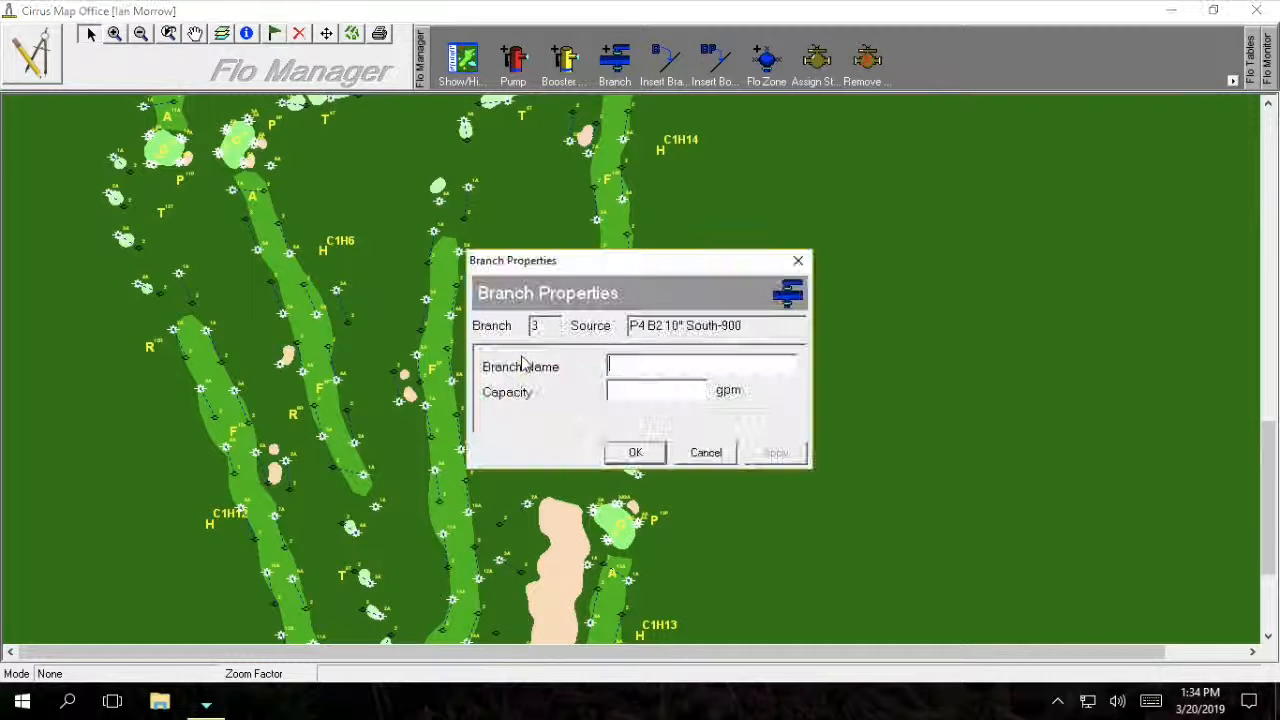
Name the third branch 10" South with 900 gpm capacity.
left_click(634, 366)
type("10\" So")
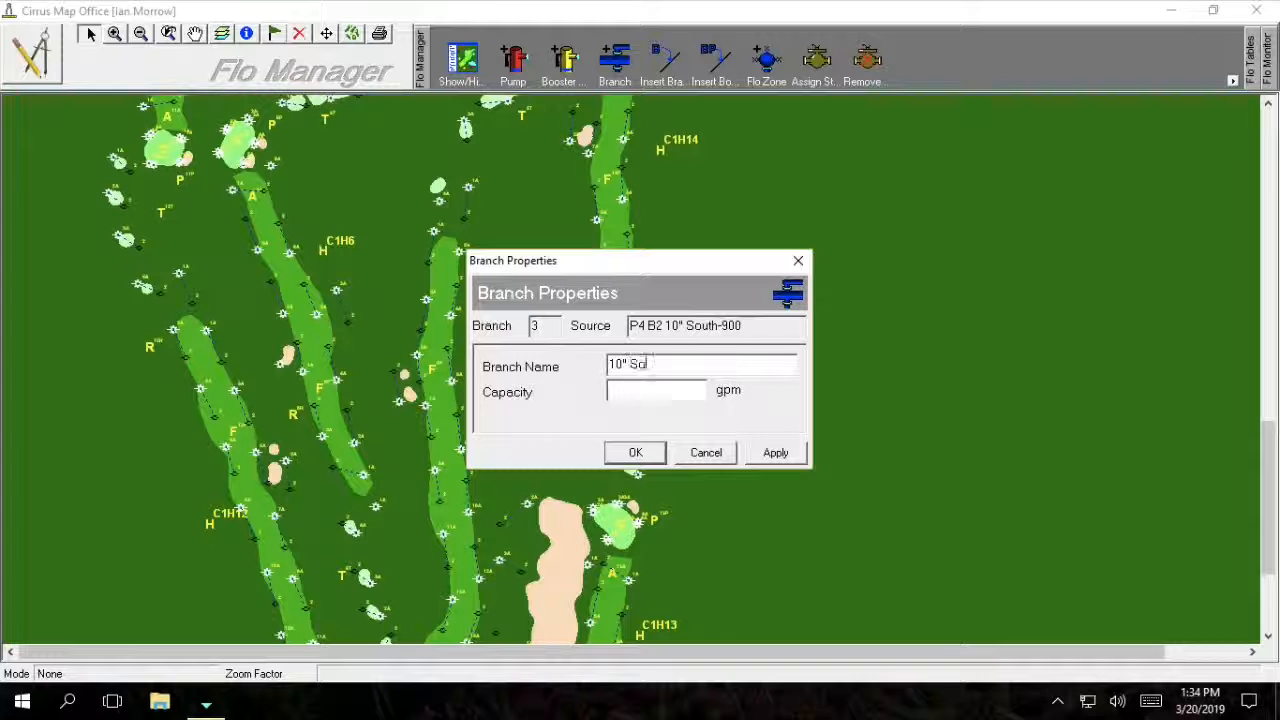
type("uth")
key("Tab")
type("900")
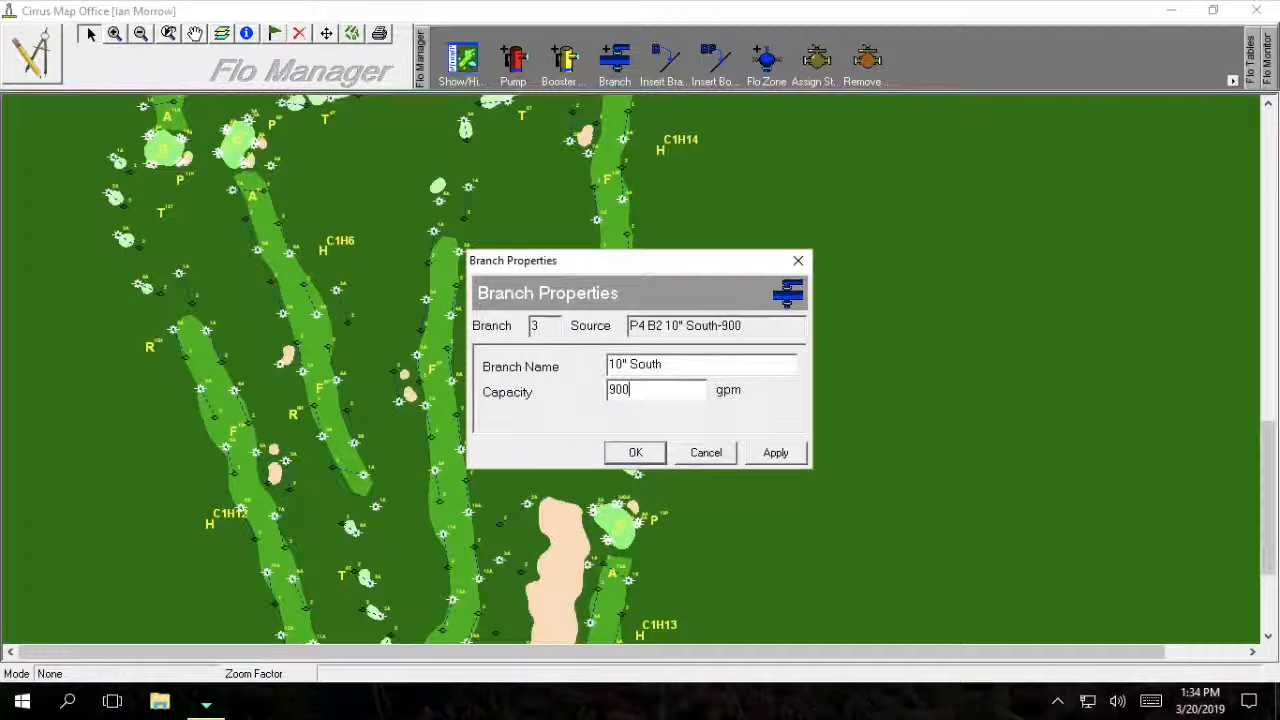
left_click(634, 455)
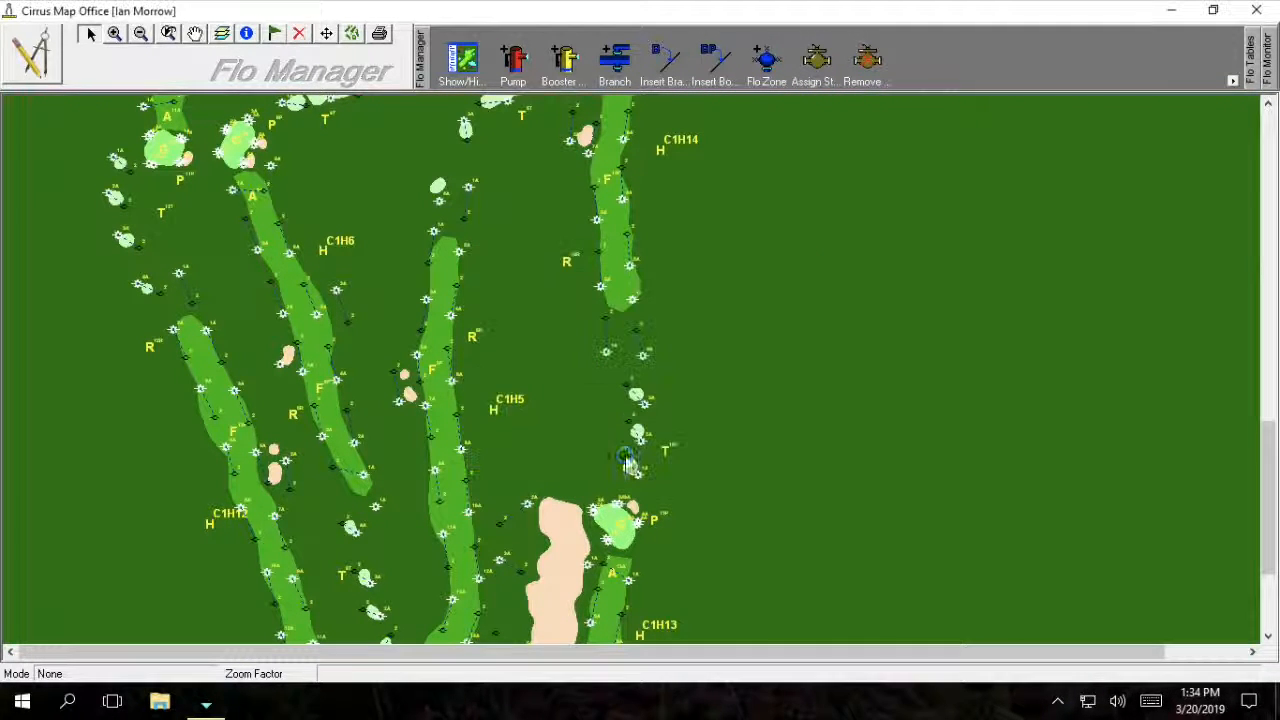
left_click(194, 36)
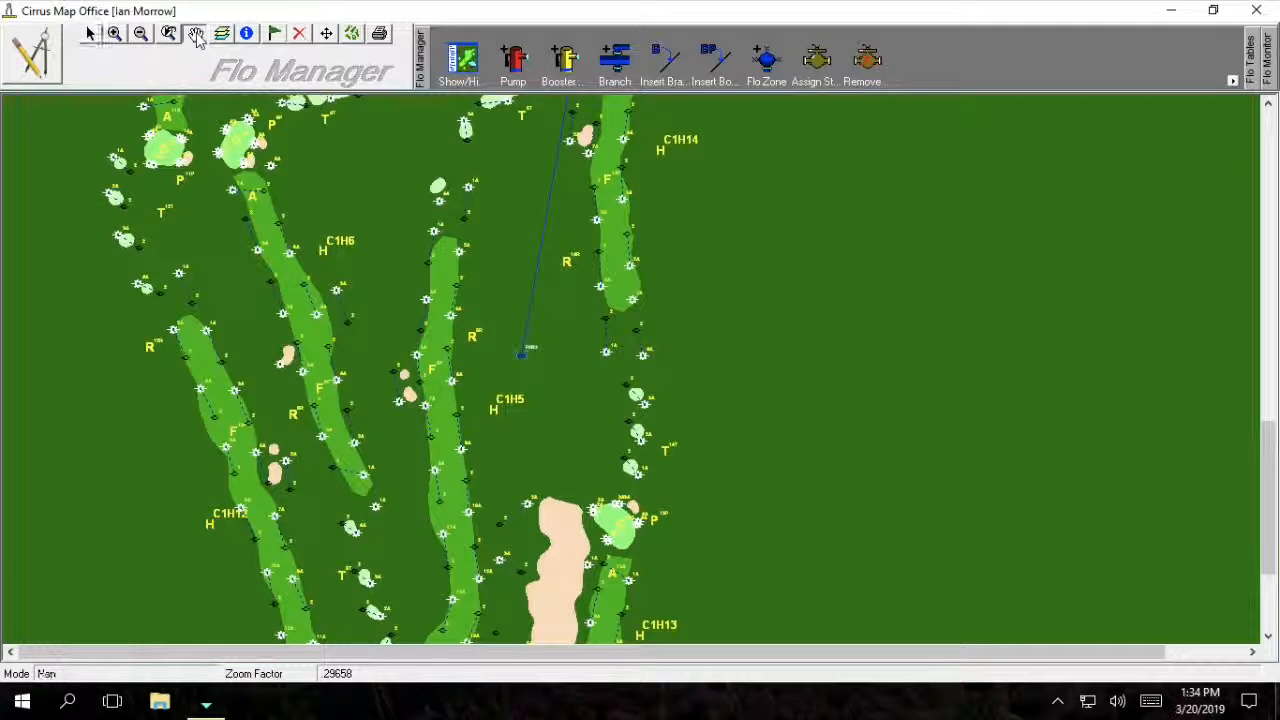
Adjust the third branch's end point and draw a fourth branch from it to the bunker.
left_click_drag(749, 468, 748, 317)
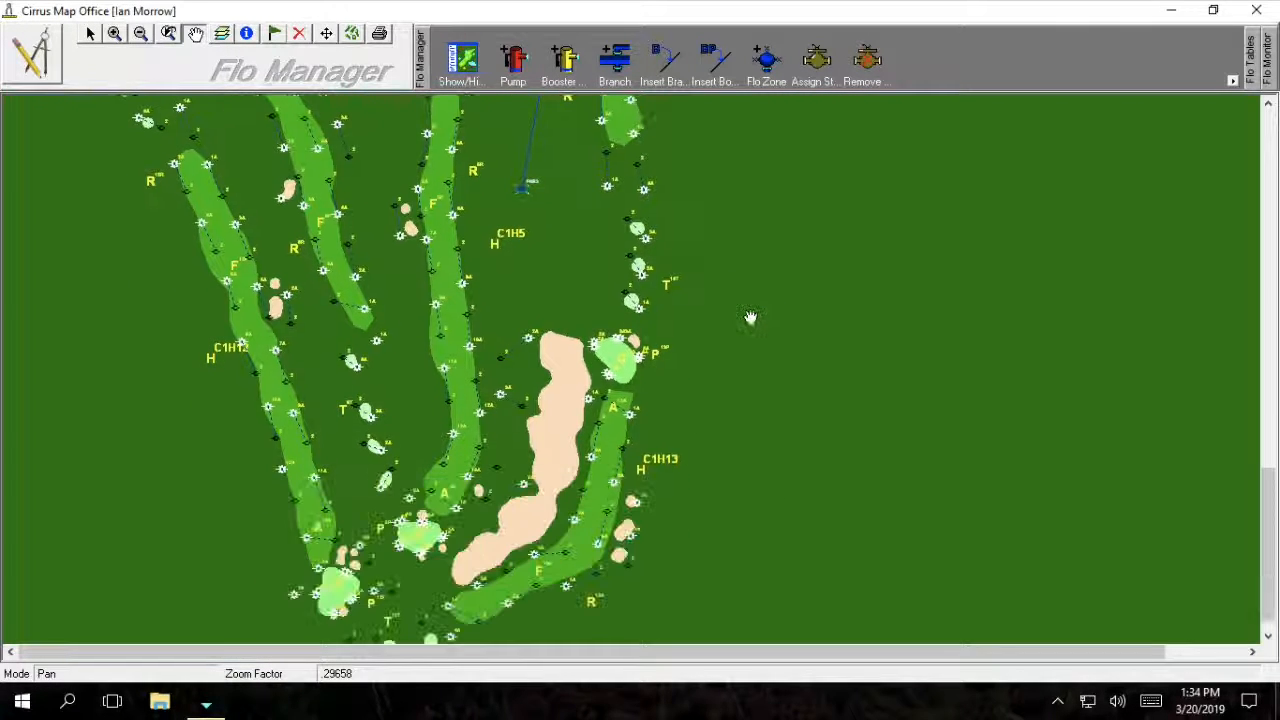
left_click(326, 34)
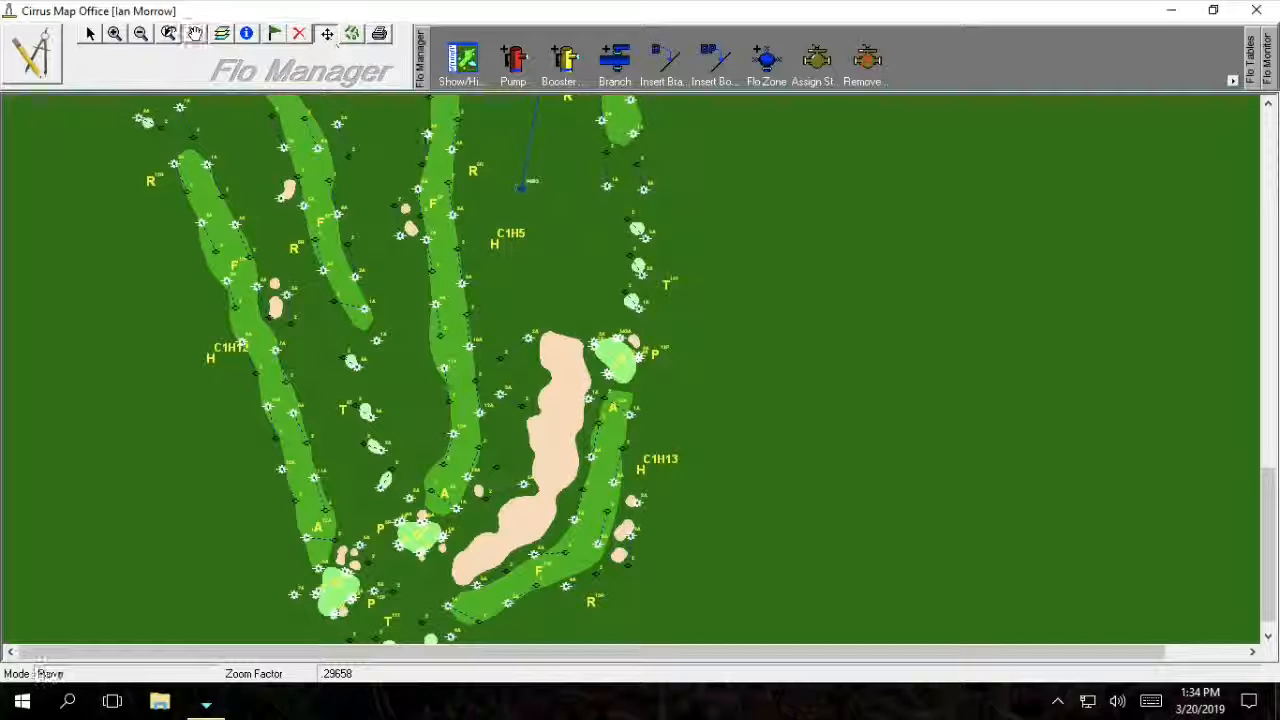
left_click(541, 194)
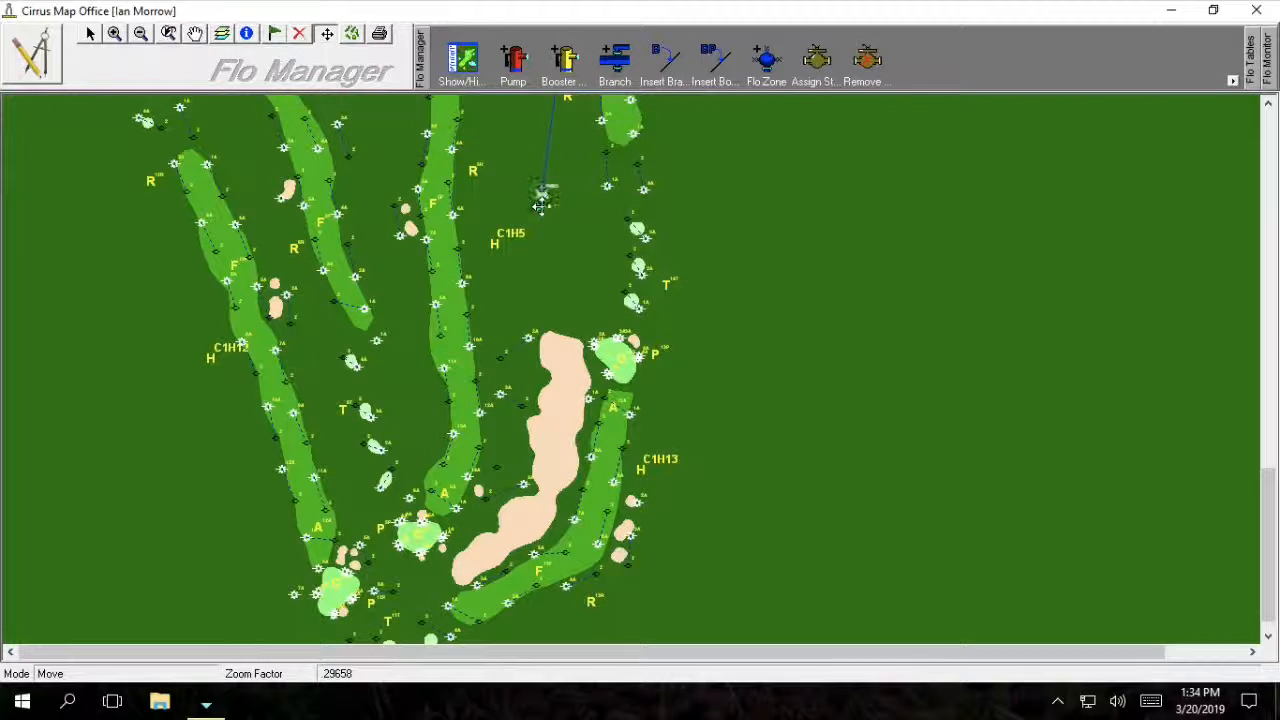
left_click(614, 60)
left_click(542, 195)
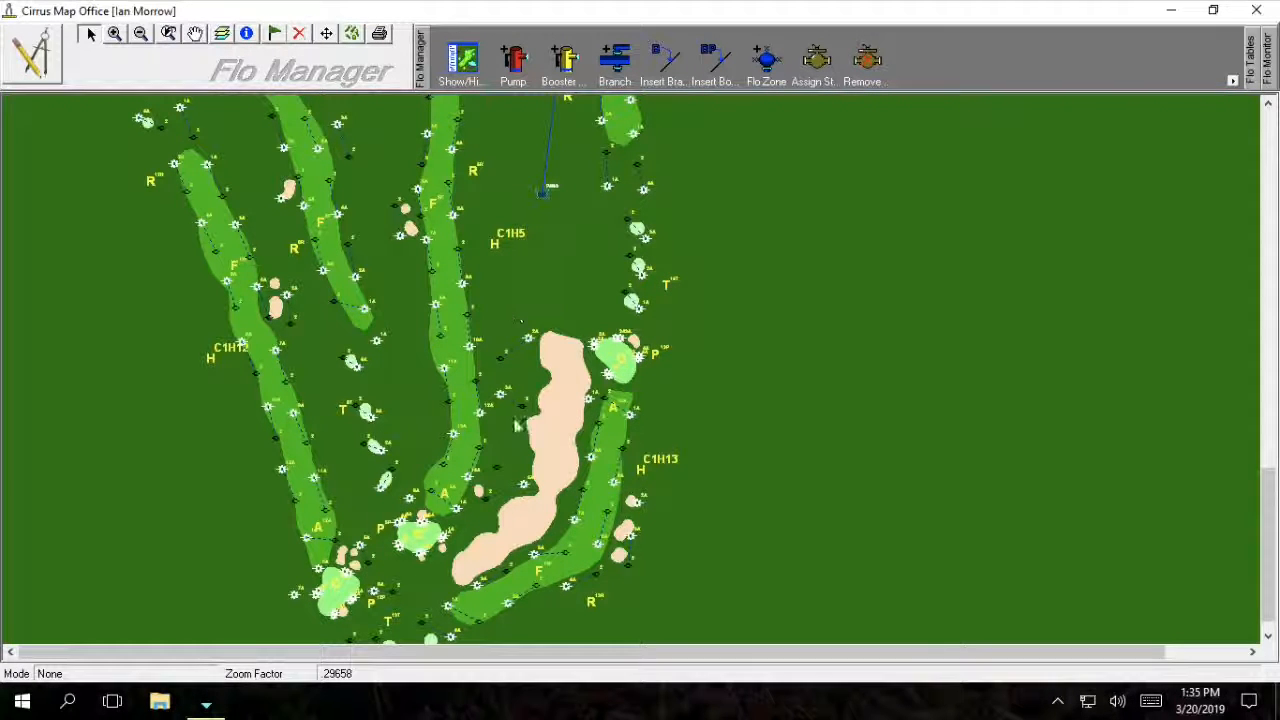
left_click(463, 553)
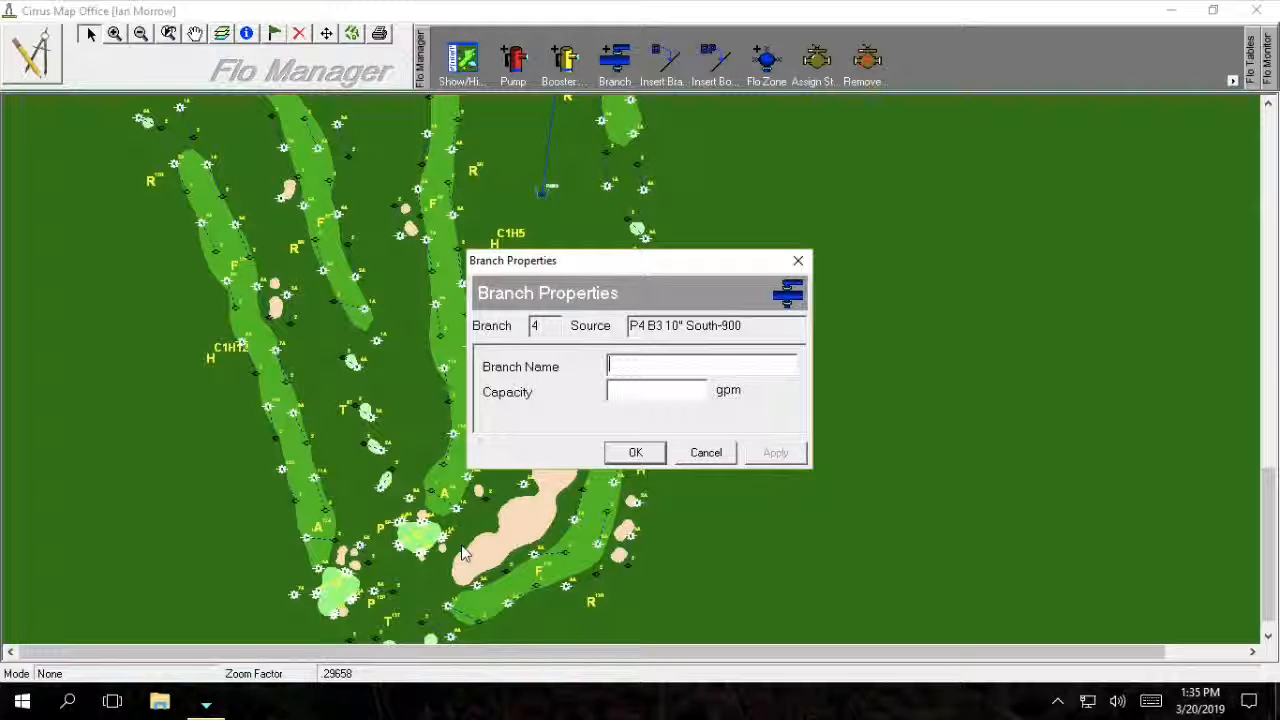
Name the fourth branch 6" South and check the friction-loss table in Chrome.
type("6")
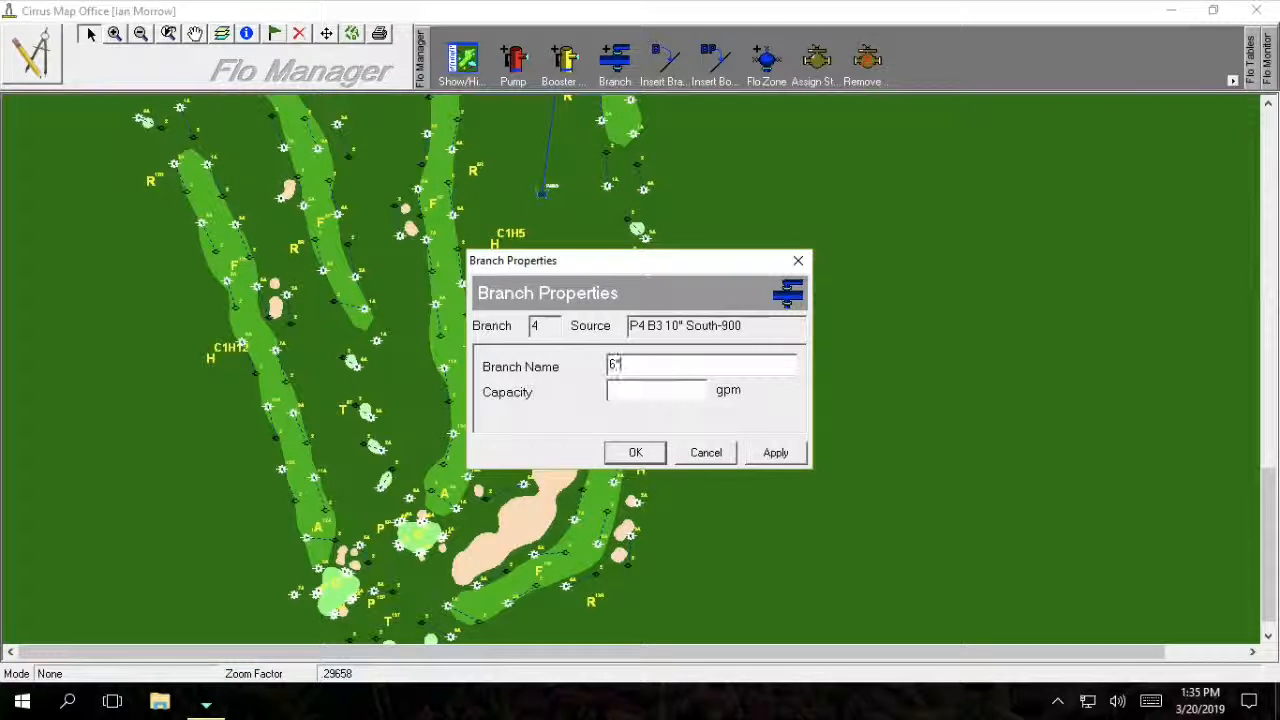
type("\" South")
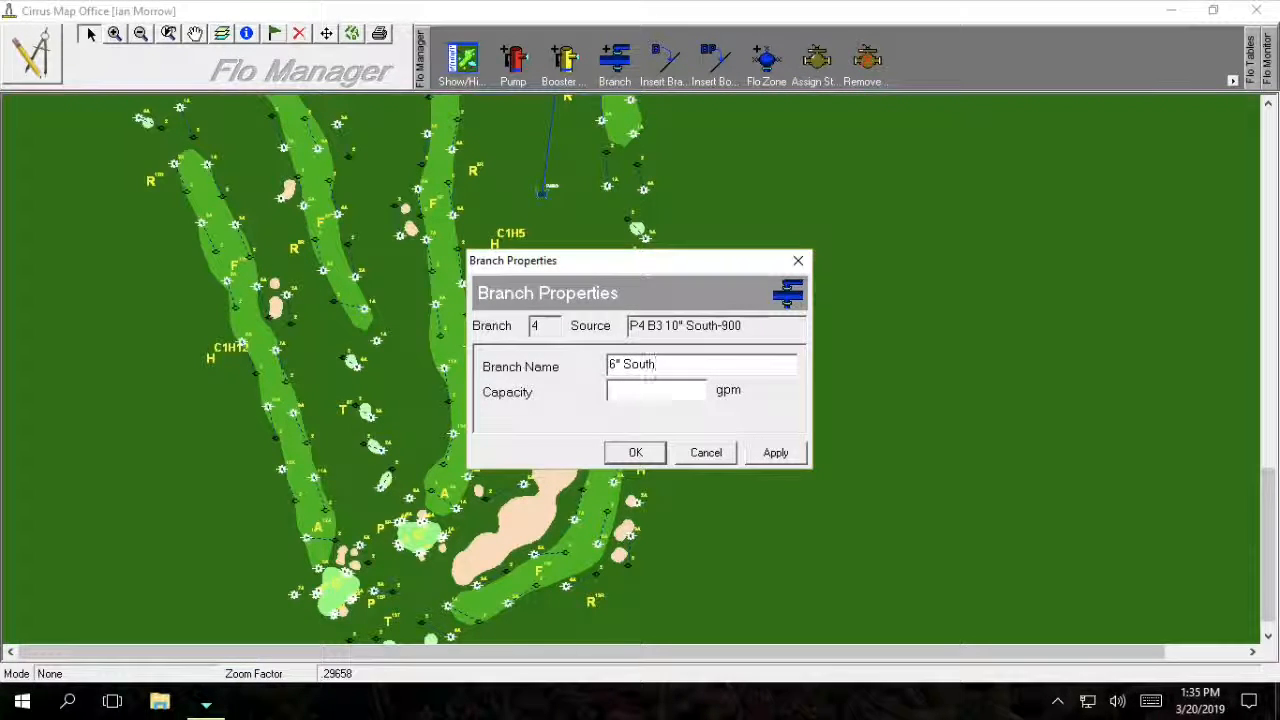
key("Tab")
mouse_move(621, 366)
left_mouse_down()
mouse_move(609, 366)
mouse_move(621, 366)
left_mouse_up()
left_click(633, 391)
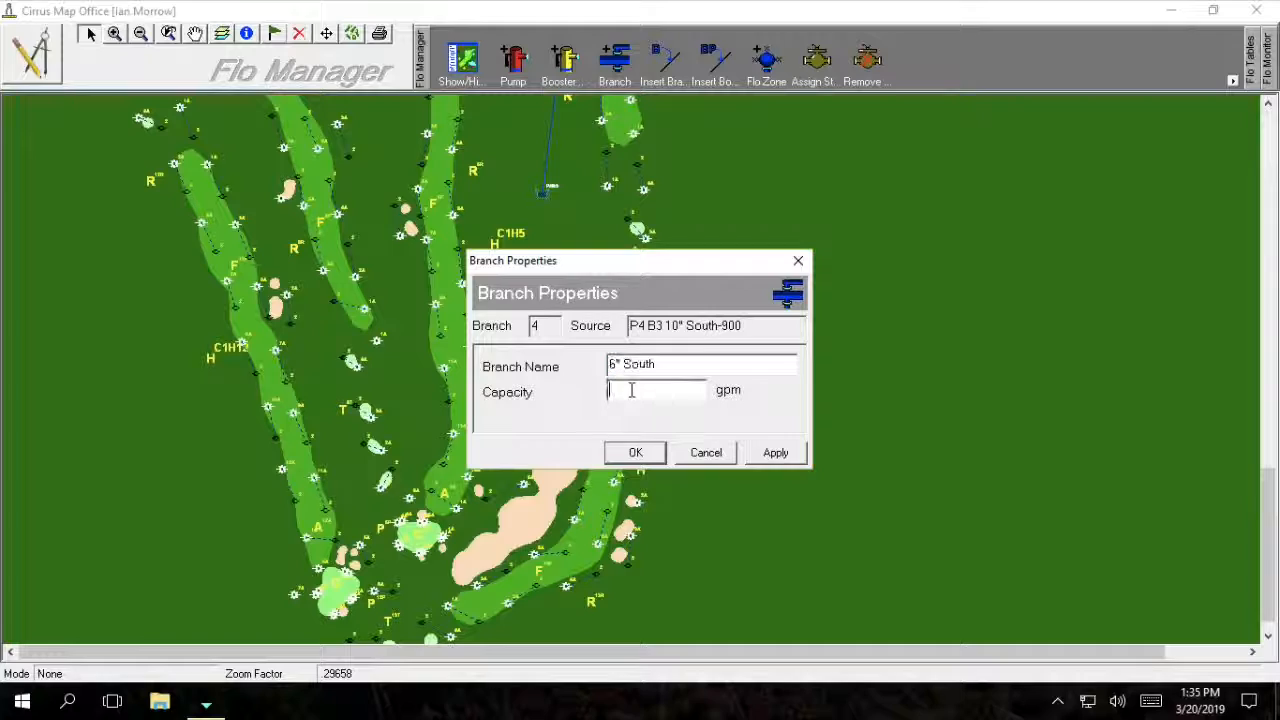
key("super+Tab")
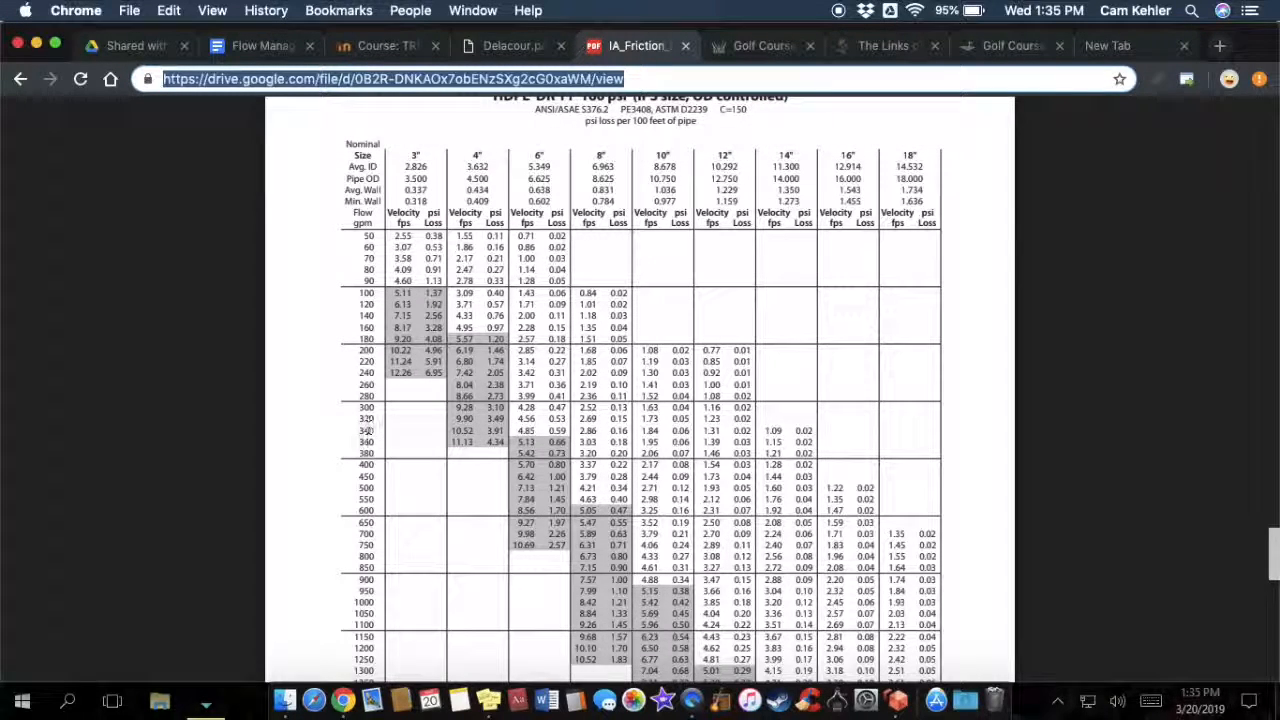
key("super+Tab")
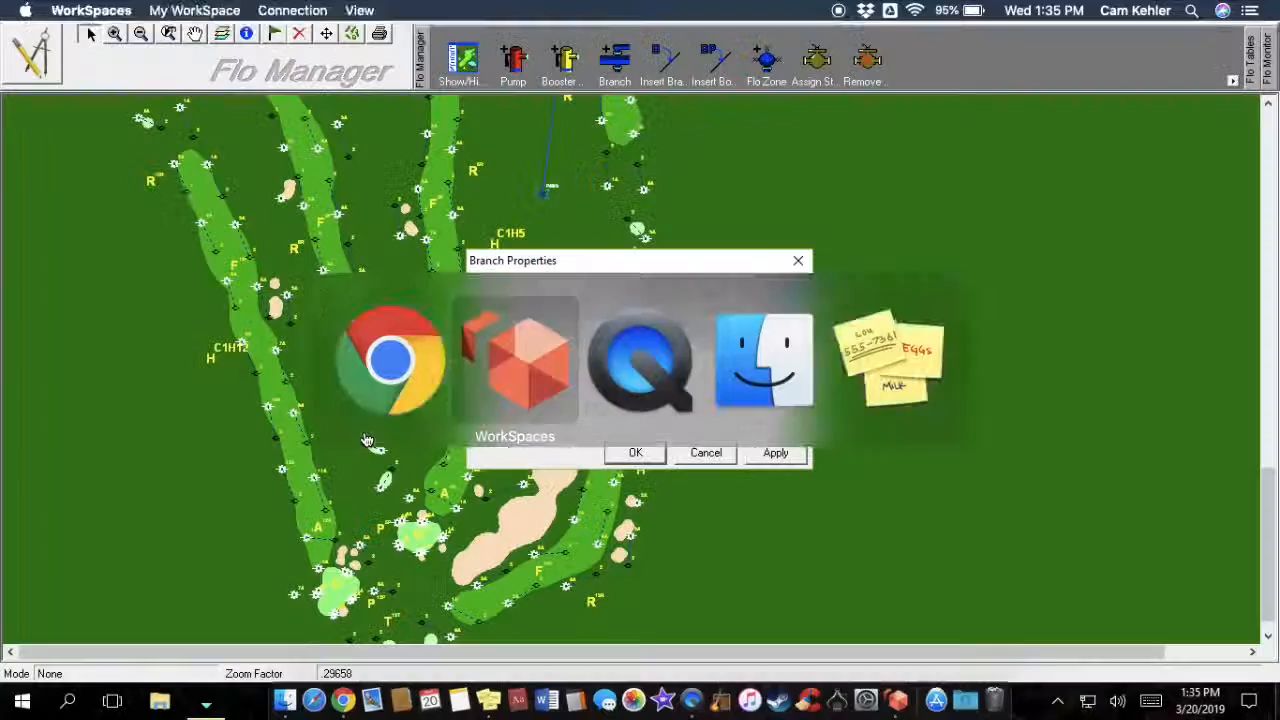
Enter 340 gpm as the 6" South branch capacity and confirm.
type("340")
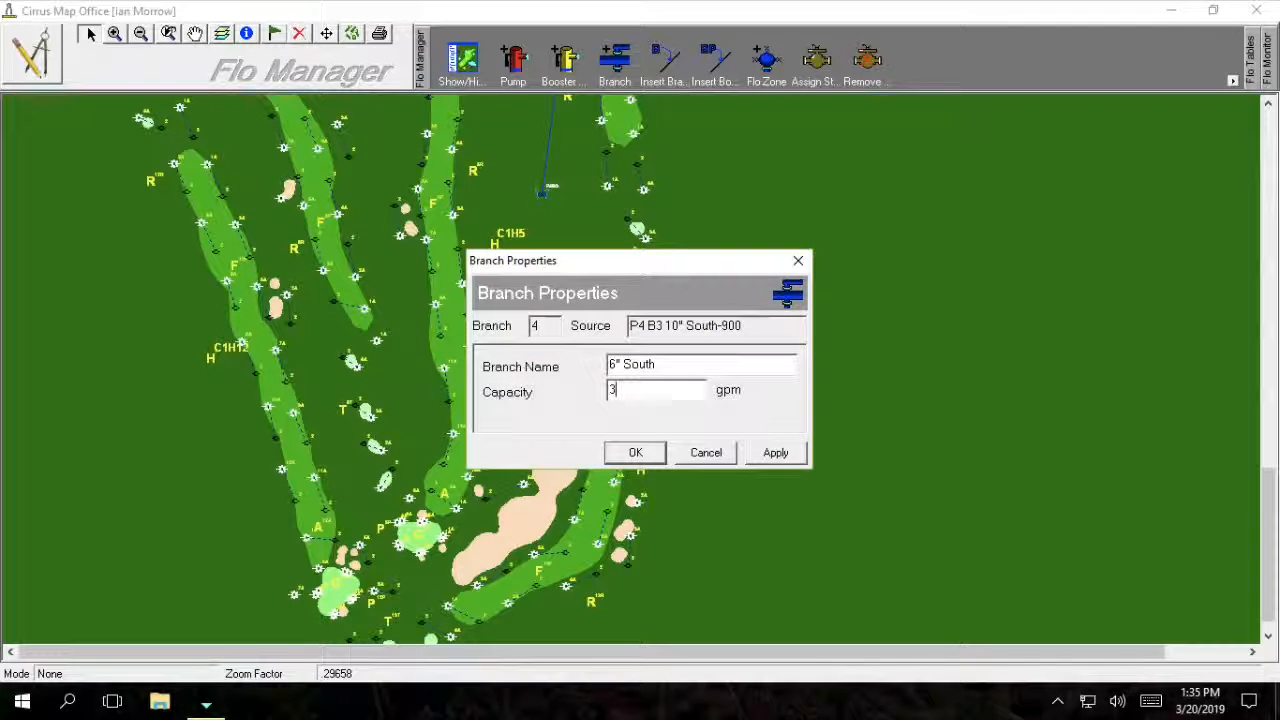
left_click(622, 452)
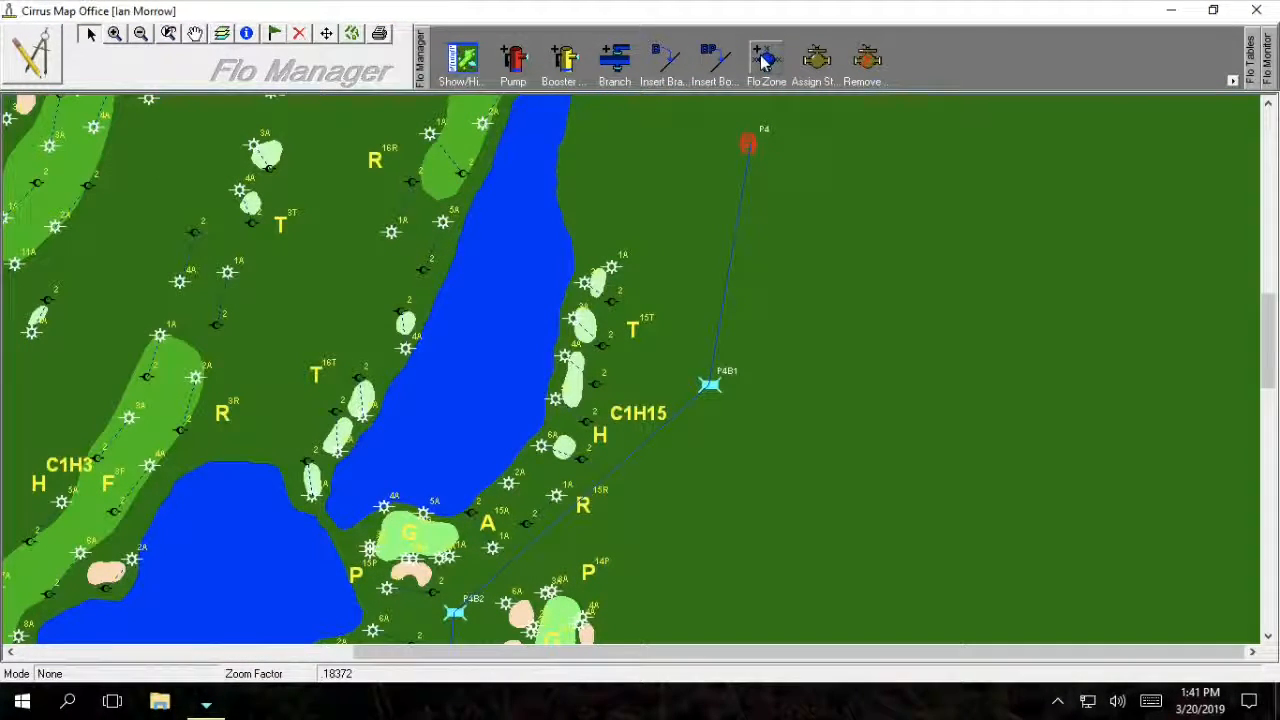
Create a FloZone off branch node P4B1 and name it 3" 15T.
left_click(763, 60)
left_click(708, 389)
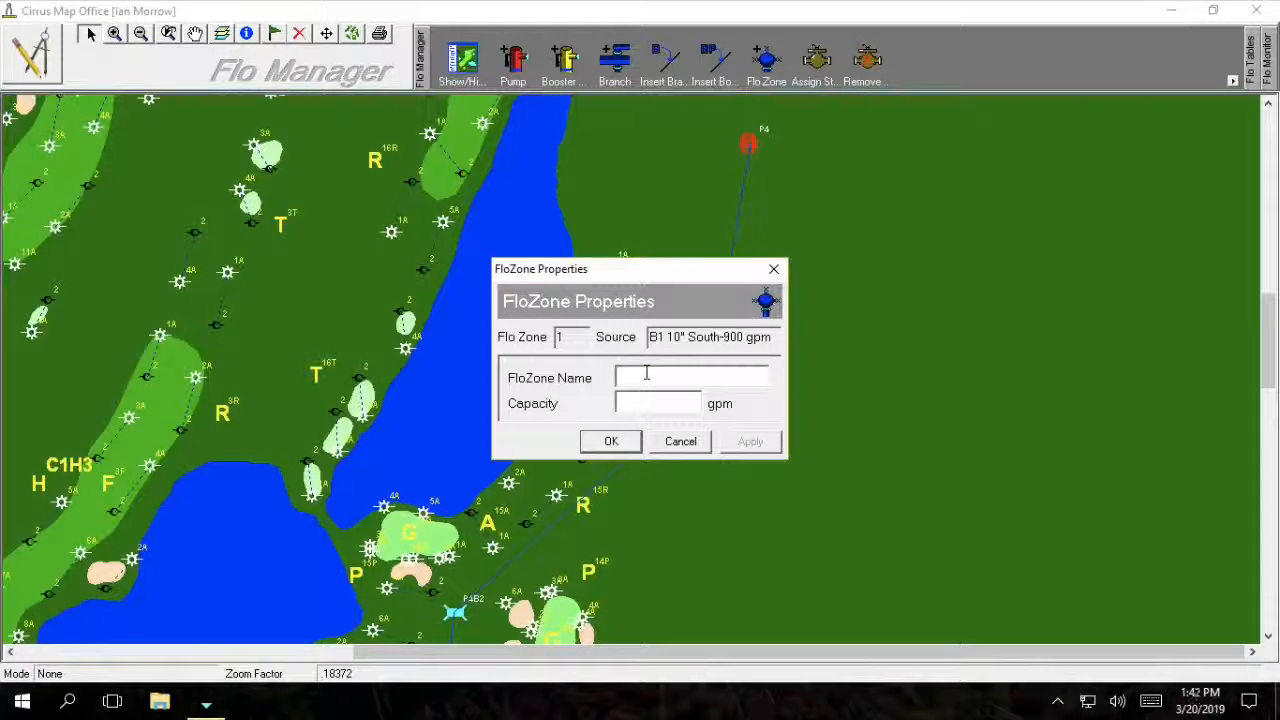
type("#3\"")
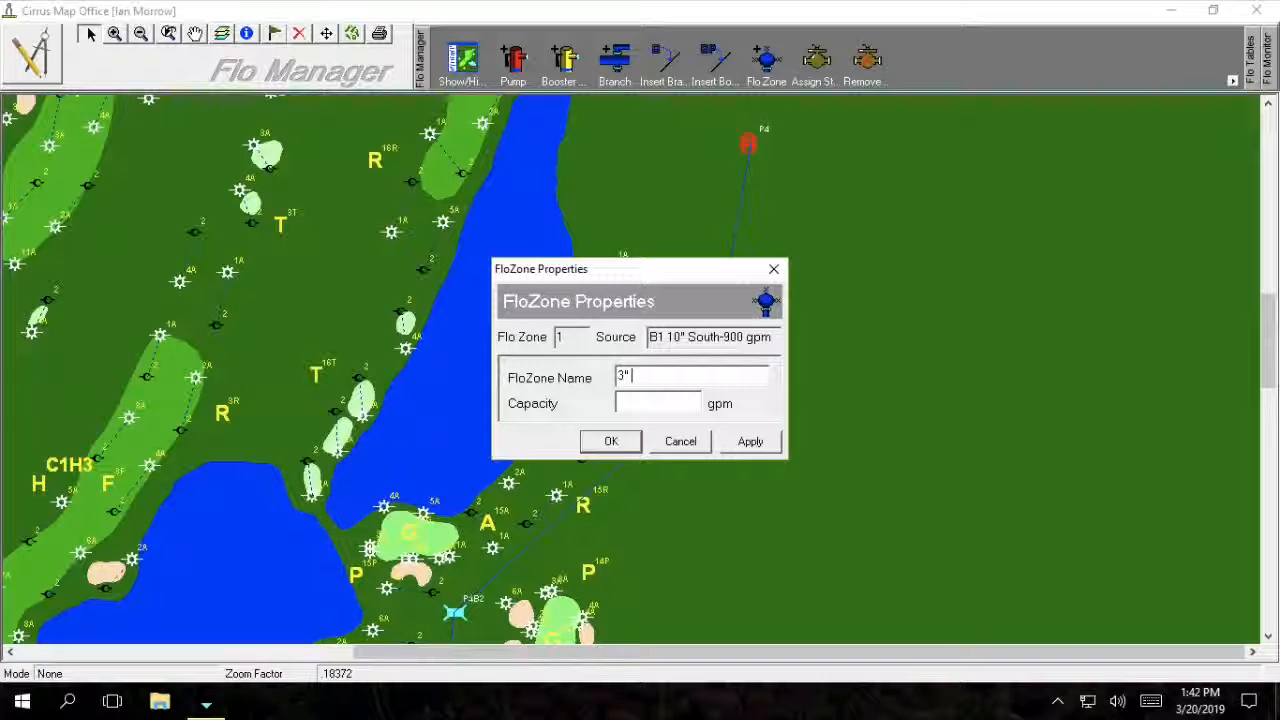
type(" T")
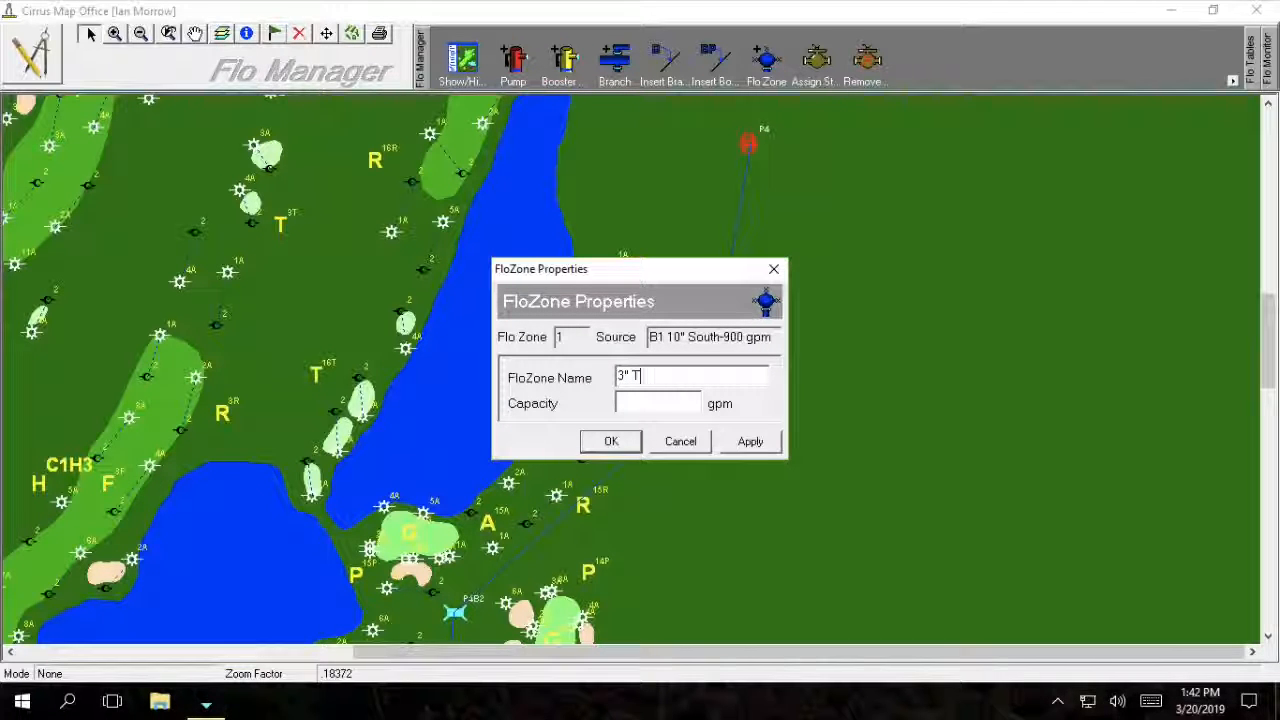
type("15")
key("BackSpace")
key("BackSpace")
key("BackSpace")
key("BackSpace")
type("15T")
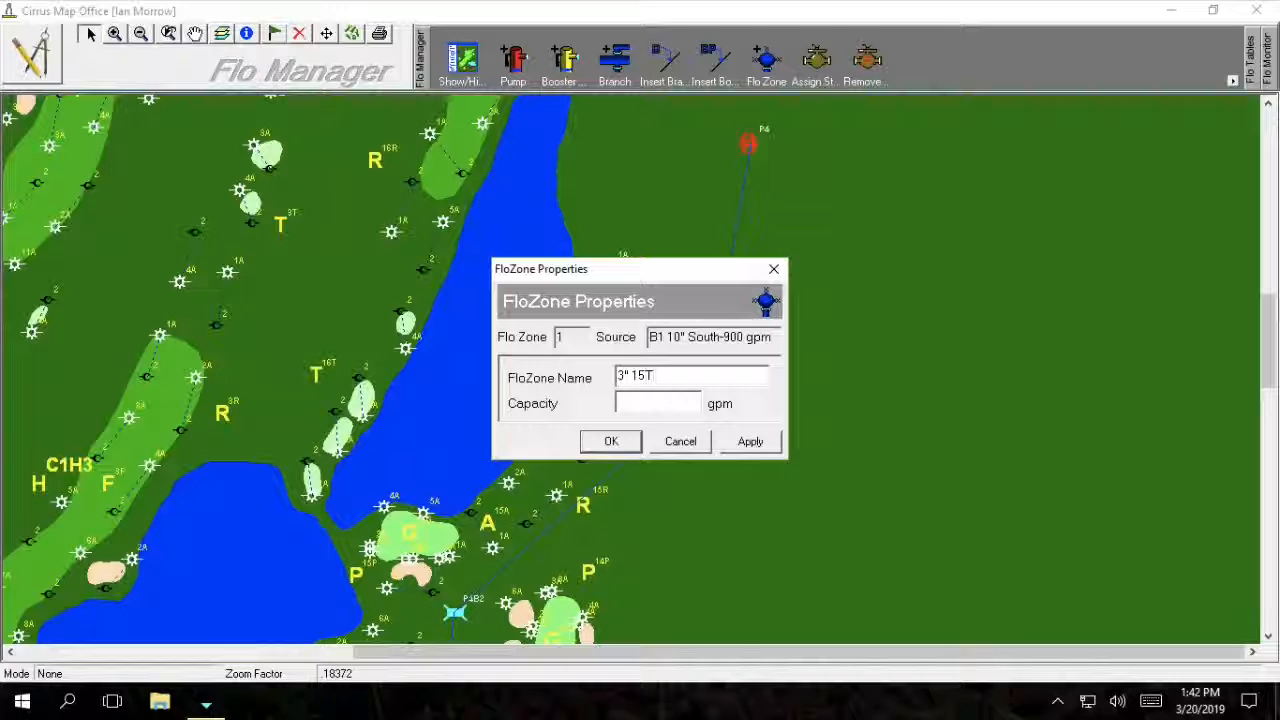
left_click_drag(628, 376, 619, 376)
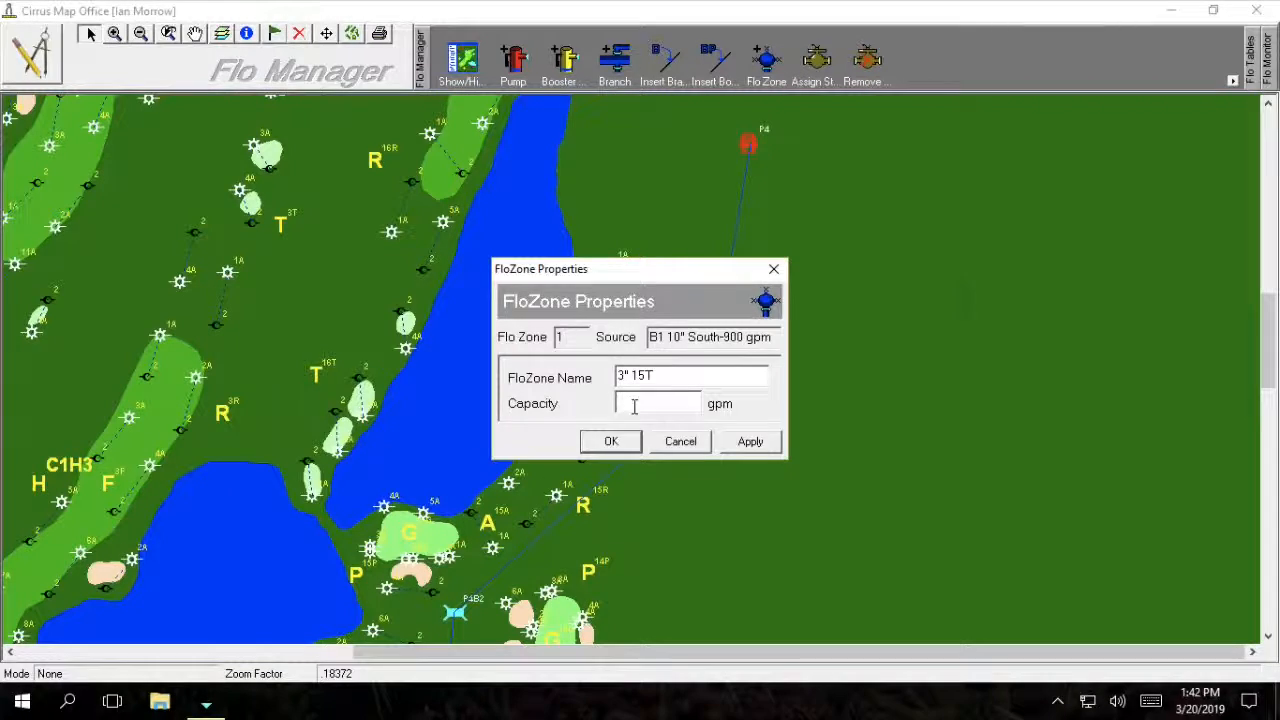
After checking the friction table in Chrome, give the FloZone 90 gpm capacity and save.
key("super+Tab")
left_click(634, 413)
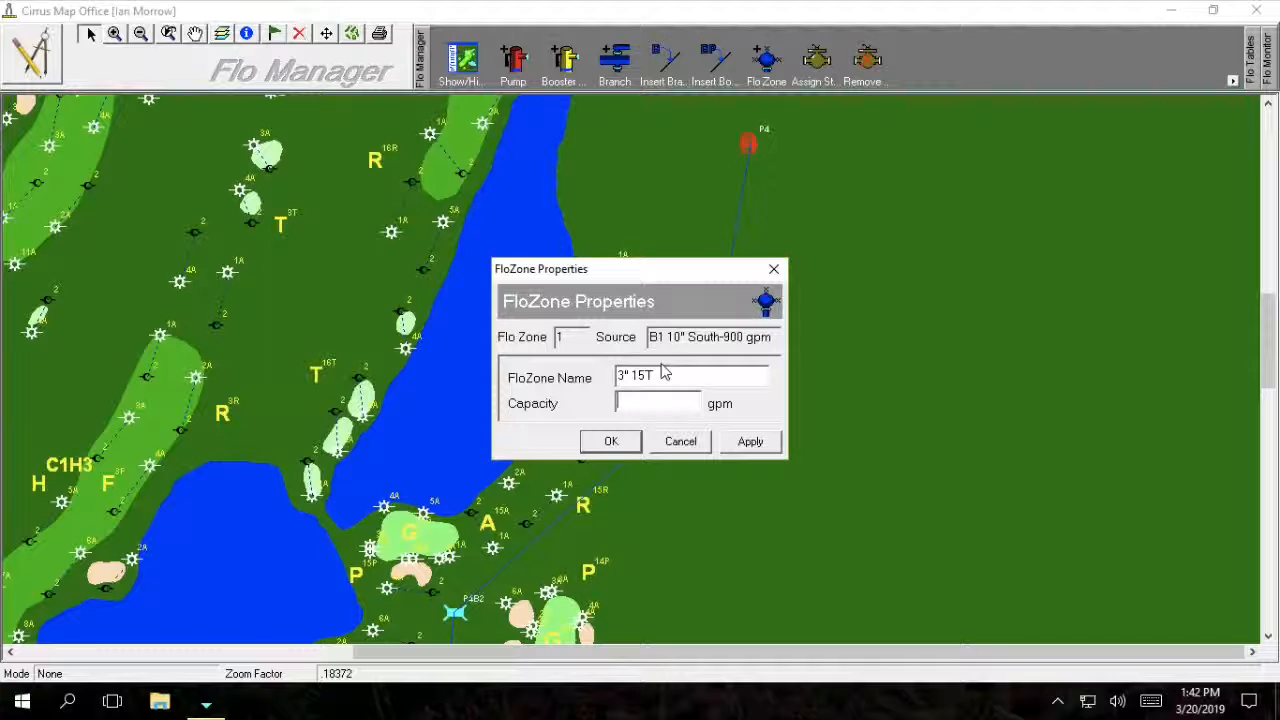
type("90")
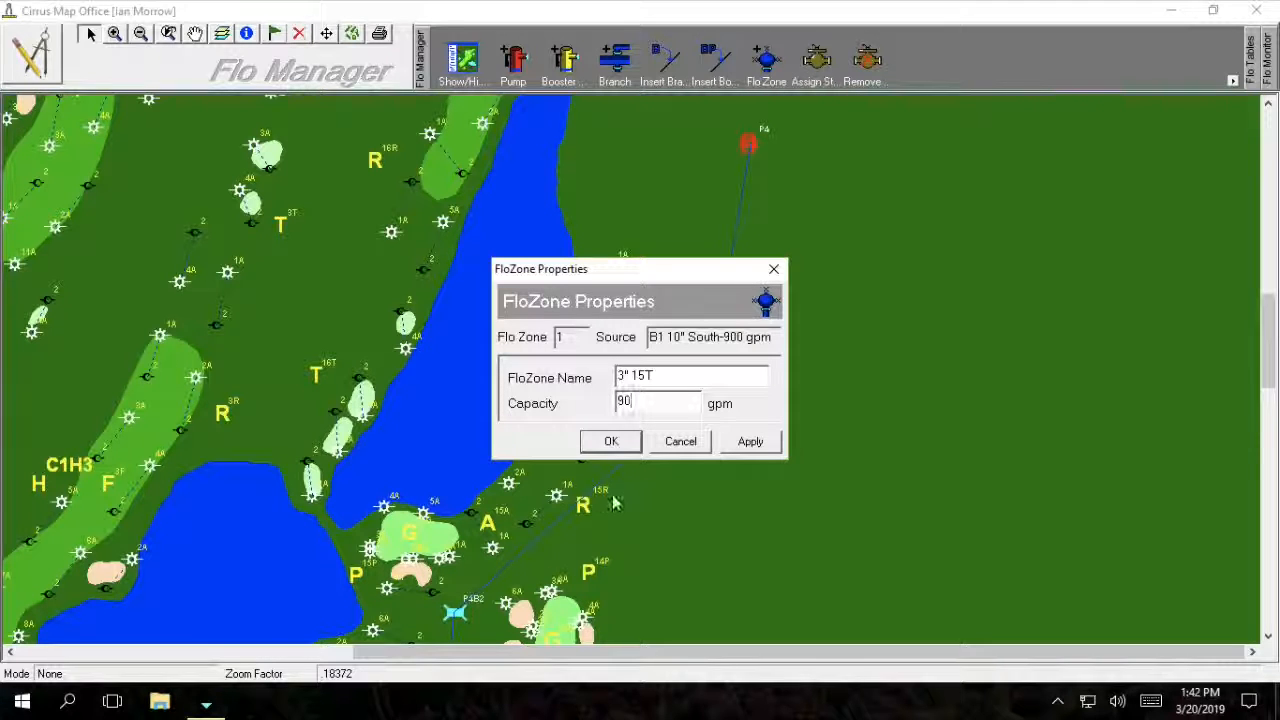
left_click(609, 442)
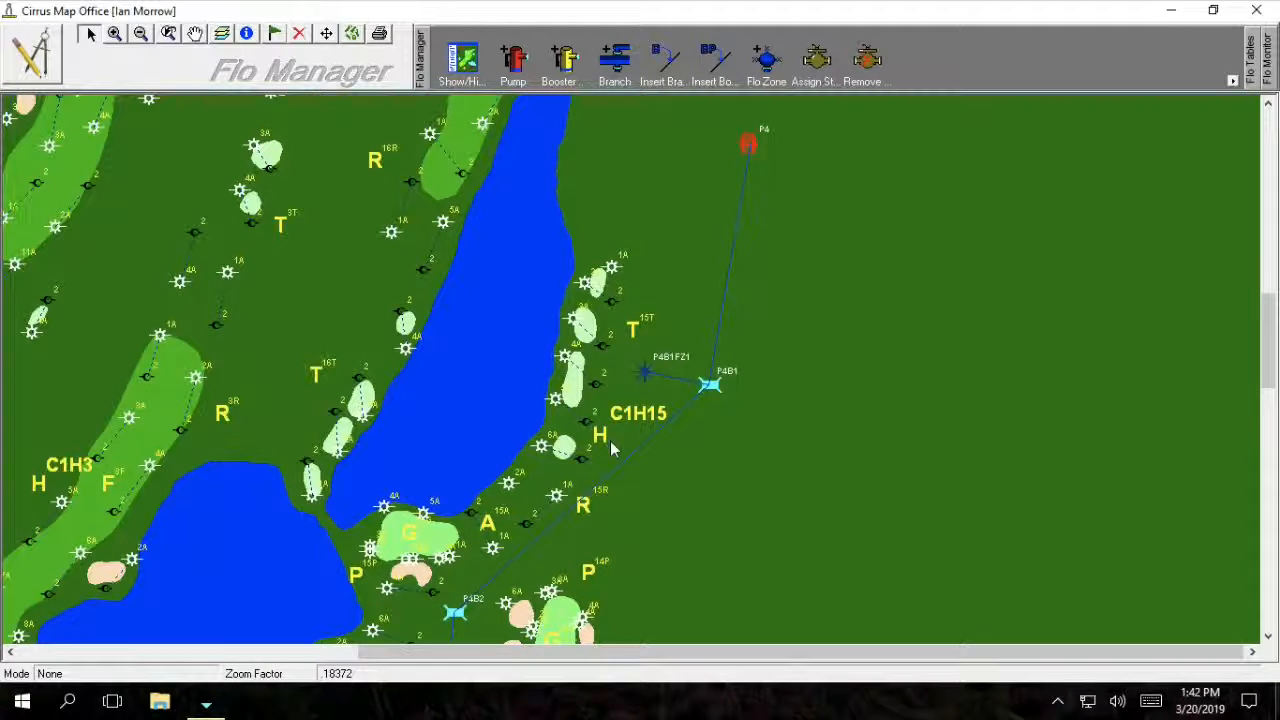
Link two sprinklers near tee 15T to FloZone P4B1FZ1, then return to selection mode.
mouse_move(763, 5)
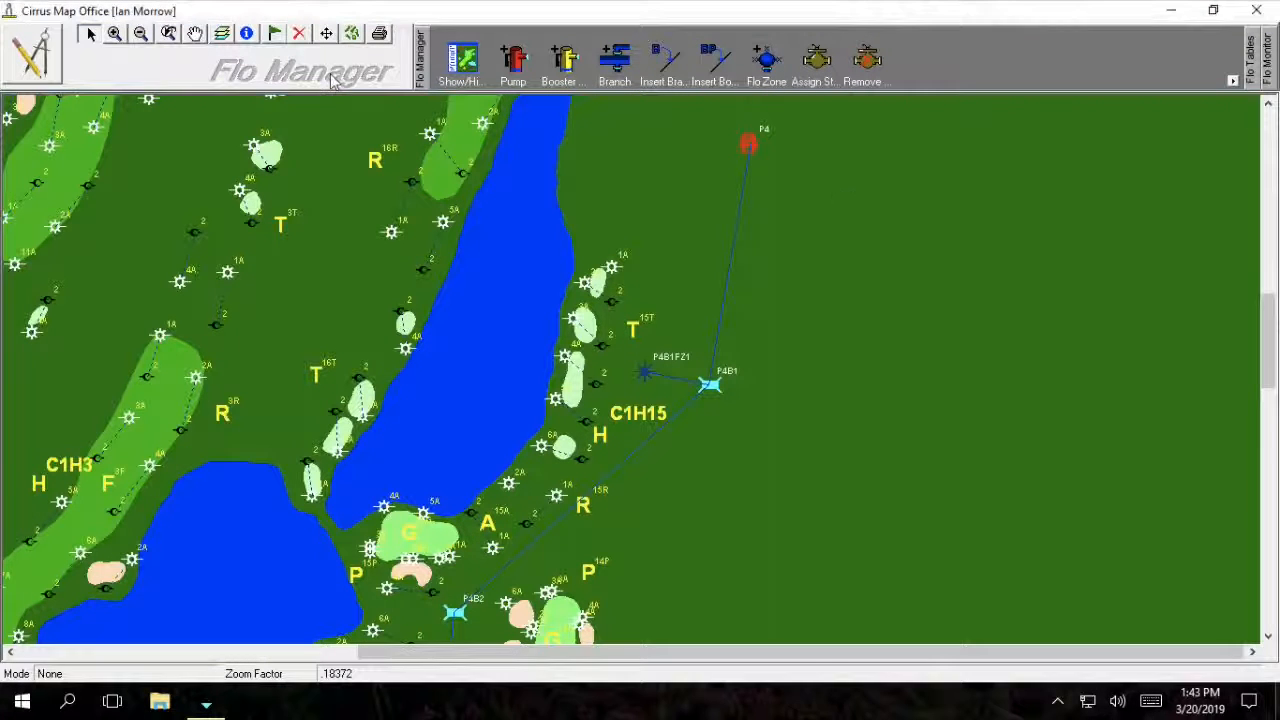
left_click(820, 62)
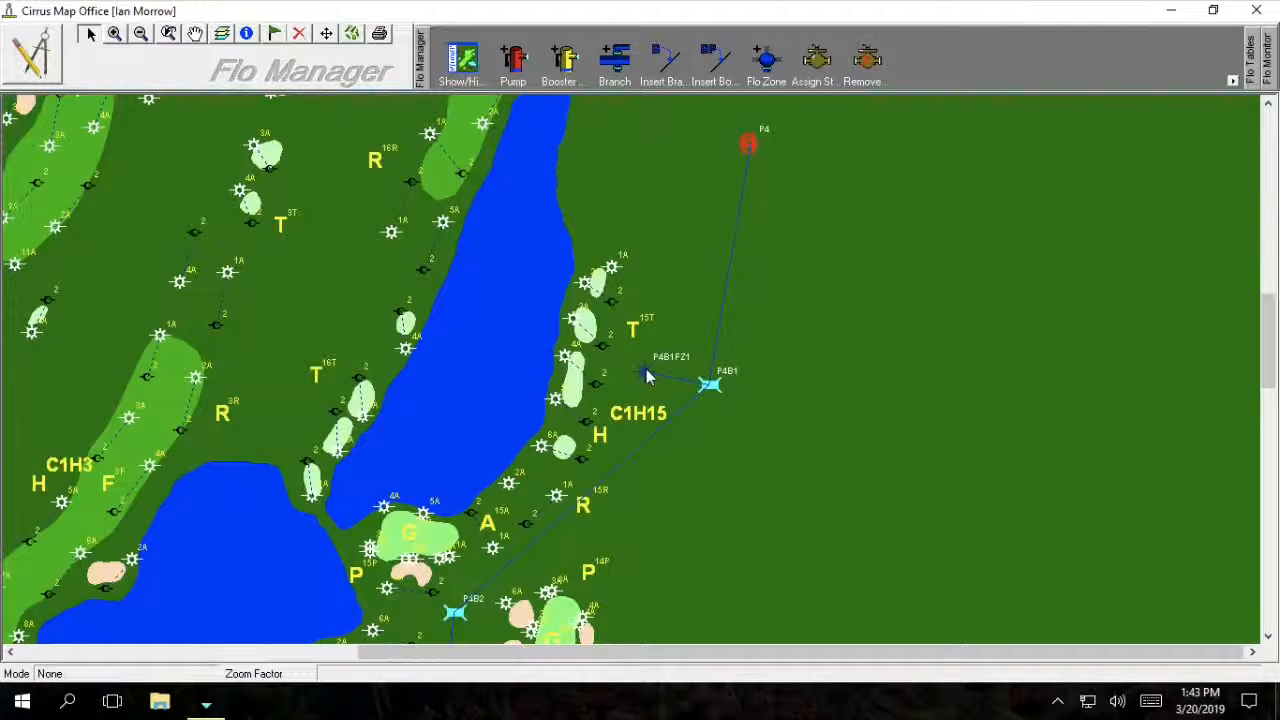
left_click(615, 277)
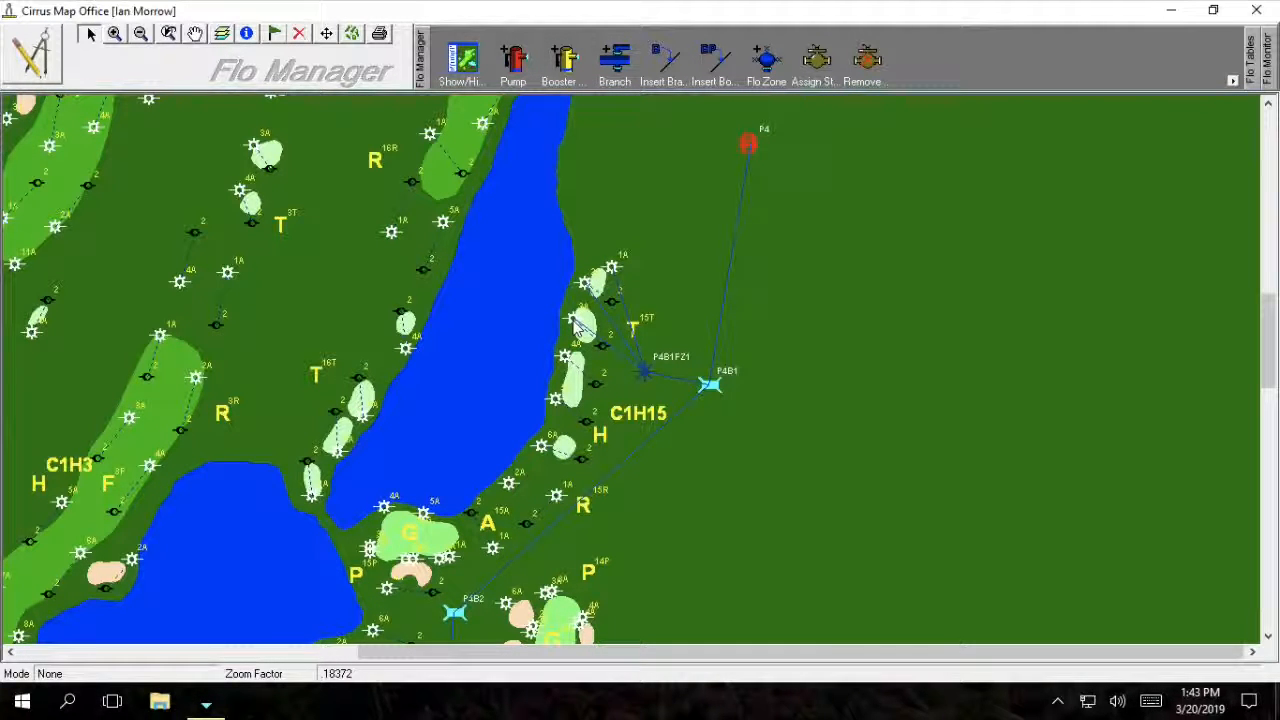
left_click(566, 360)
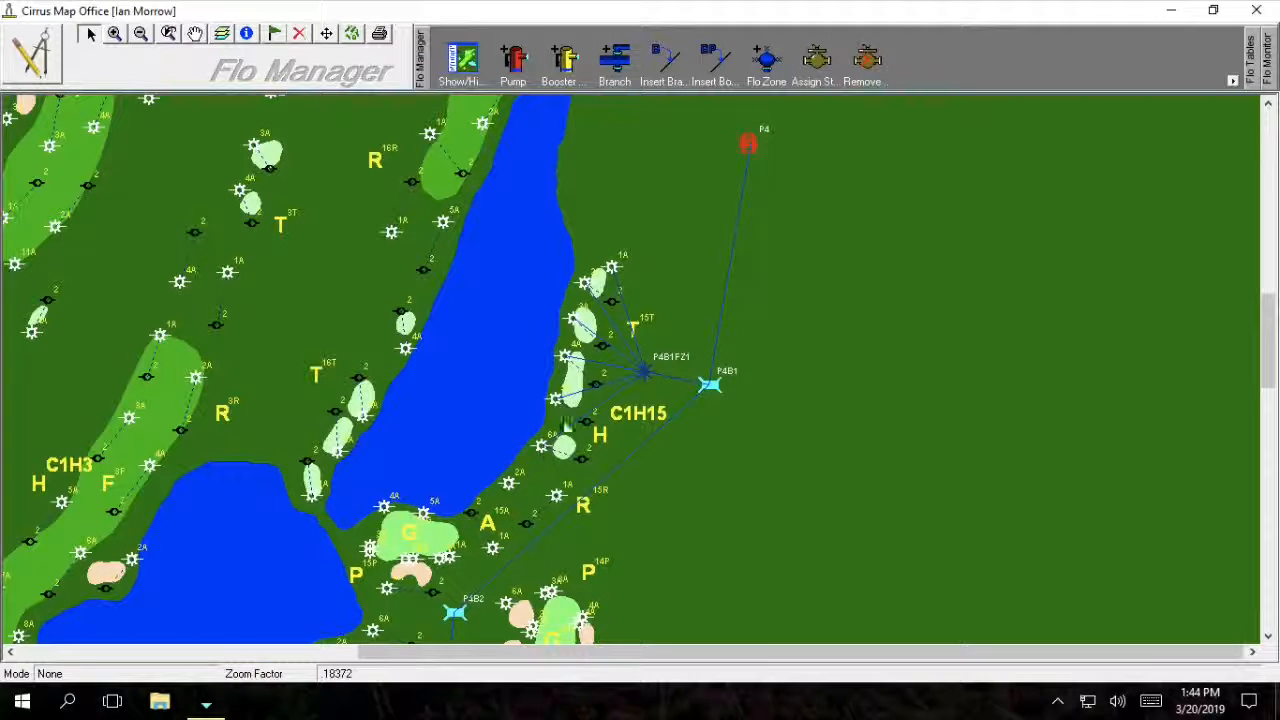
left_click(195, 35)
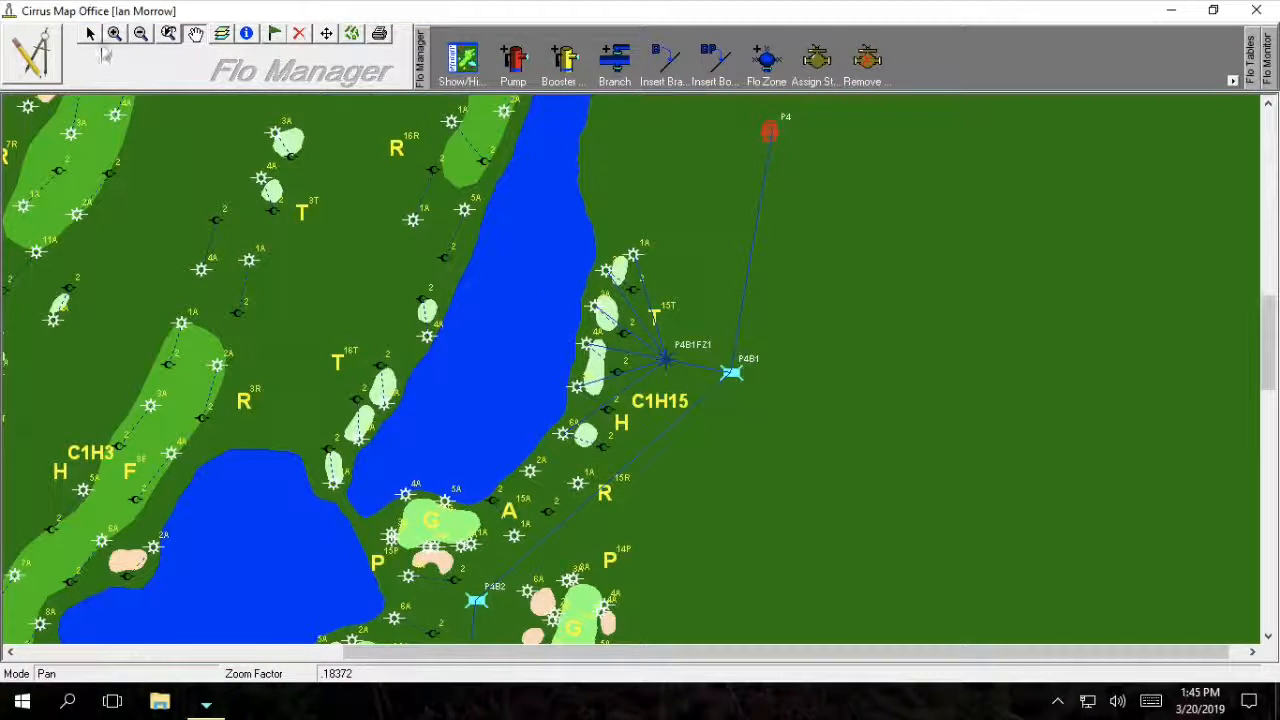
left_click(89, 33)
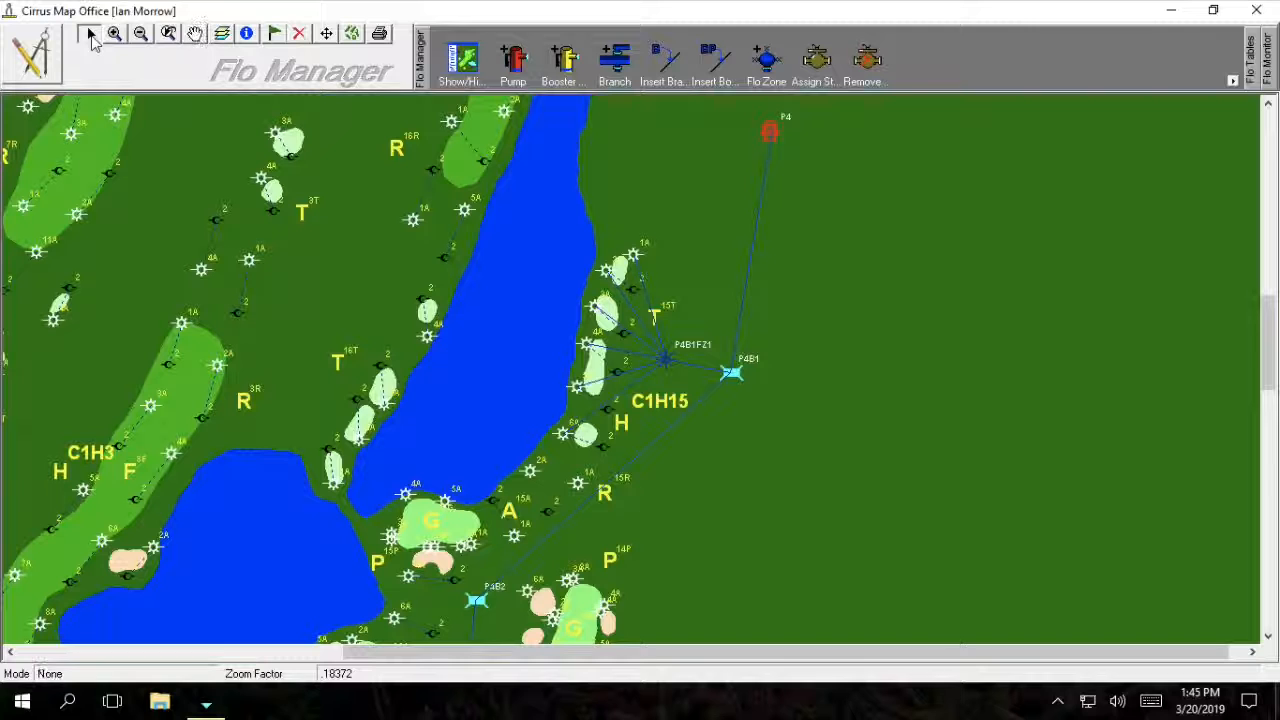
Review pump P4's properties, checking its Level 1 capacity of 1200, and close them.
right_click(771, 136)
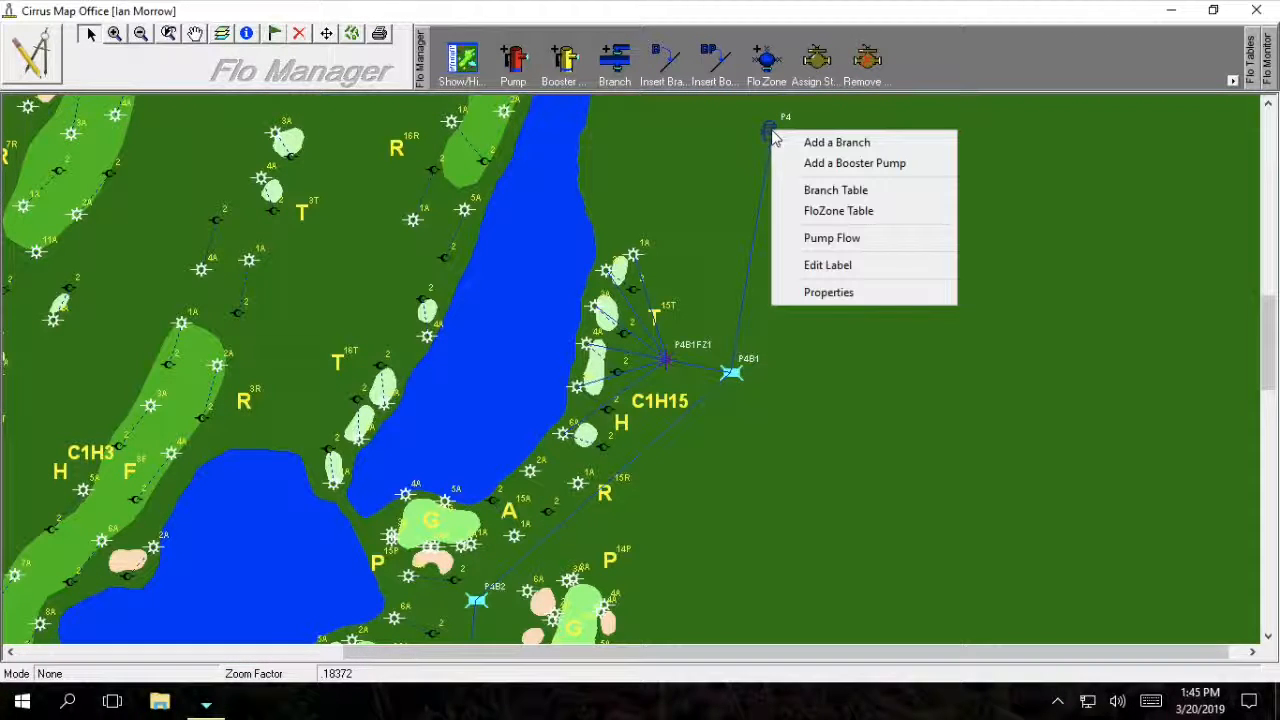
left_click(829, 292)
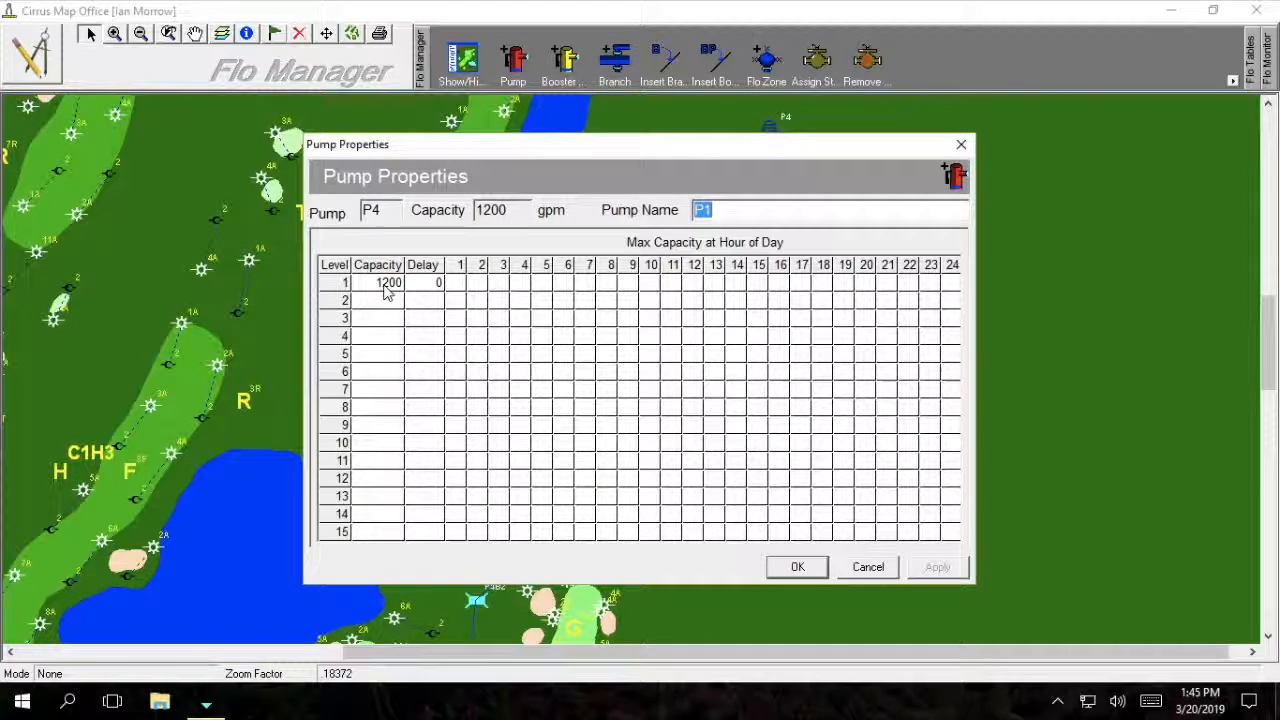
left_click(384, 284)
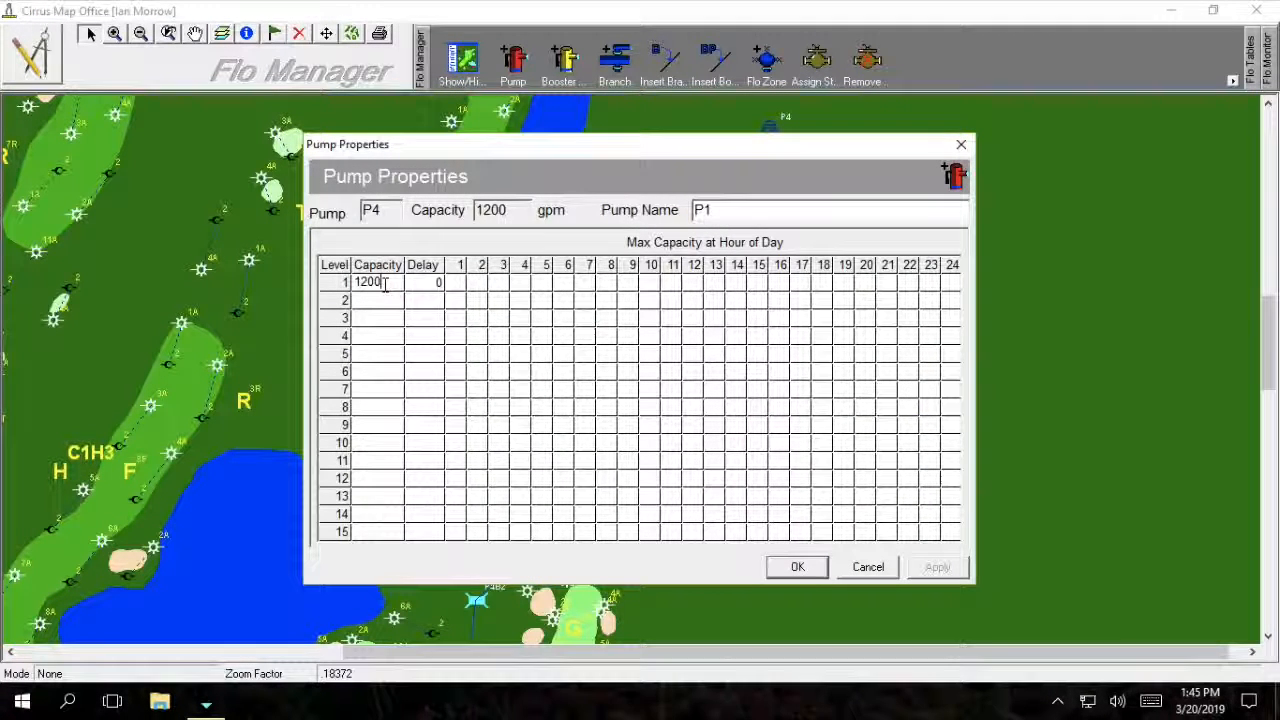
left_click(793, 572)
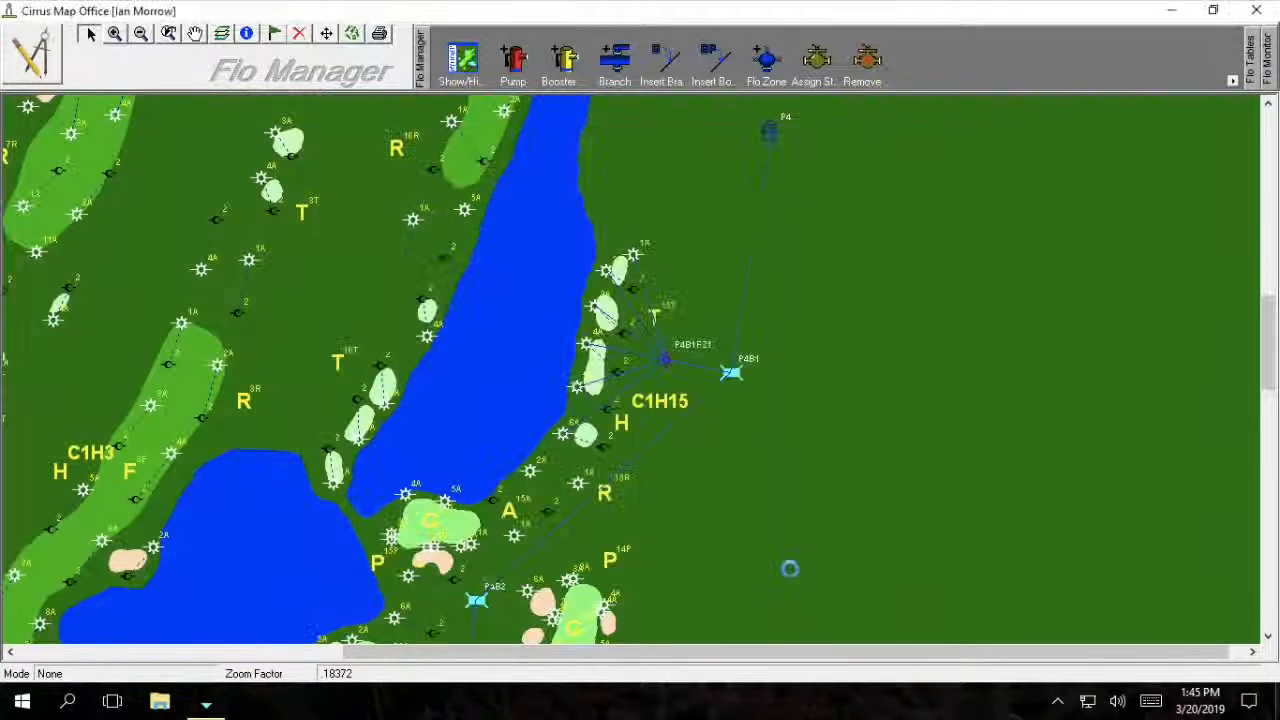
Inspect branch P4B1's name and 900 capacity, then close its properties without changes.
right_click(732, 375)
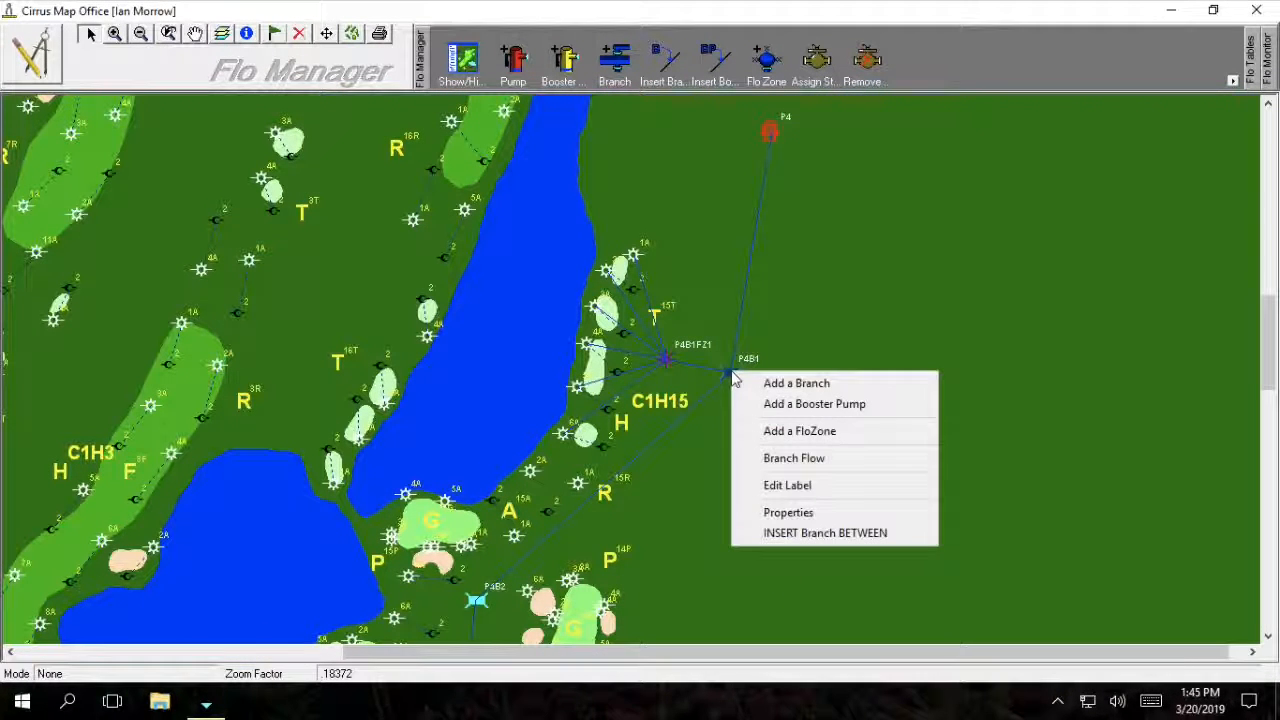
left_click(788, 513)
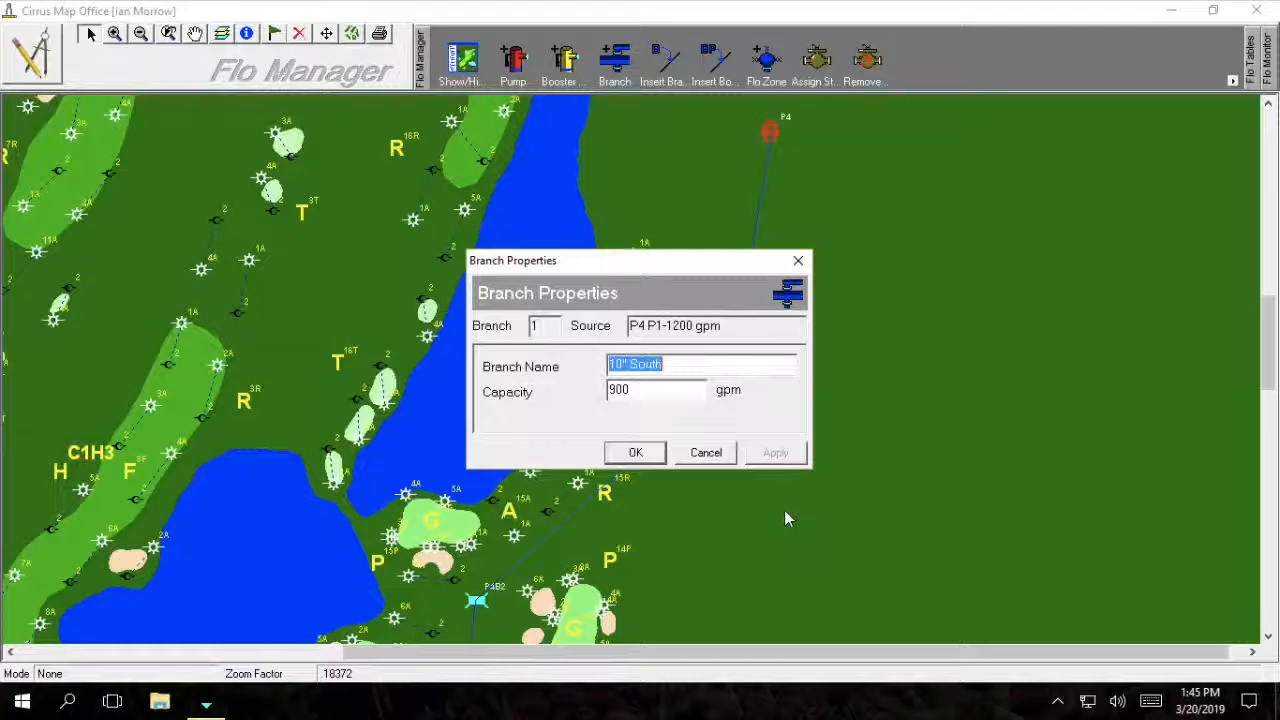
left_click(678, 369)
left_click_drag(678, 369, 620, 368)
double_click(645, 391)
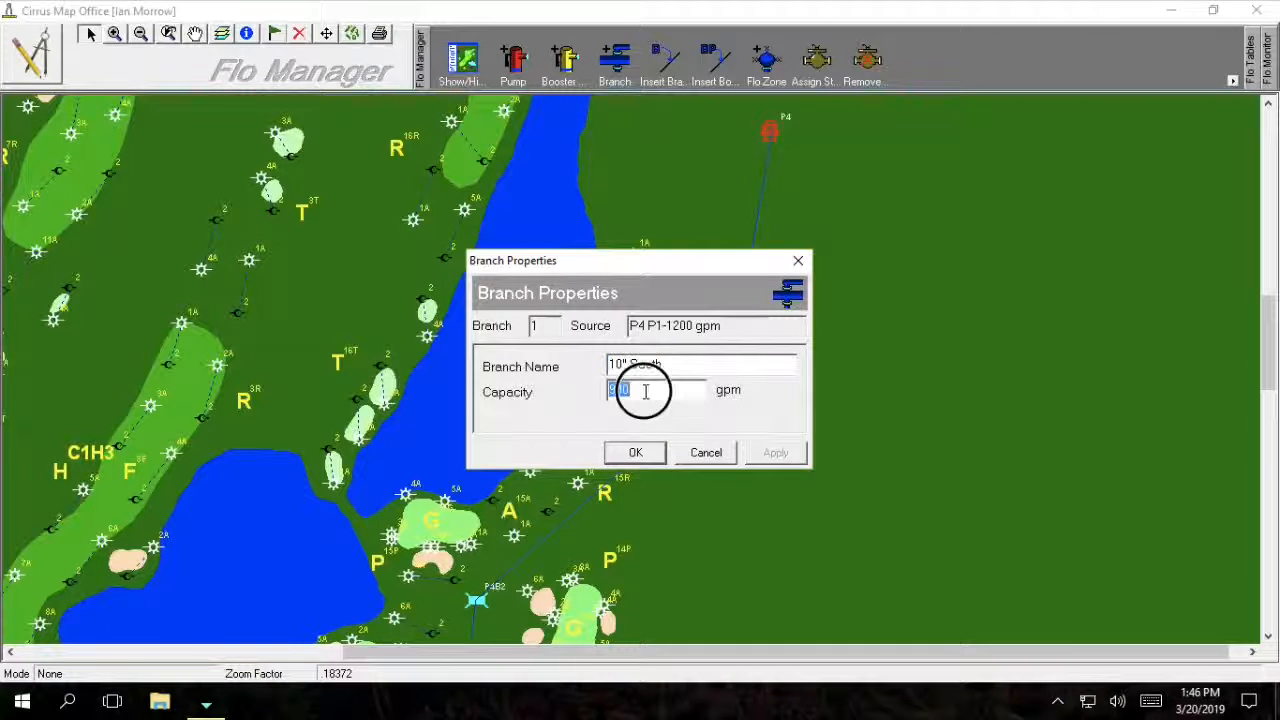
left_click(712, 455)
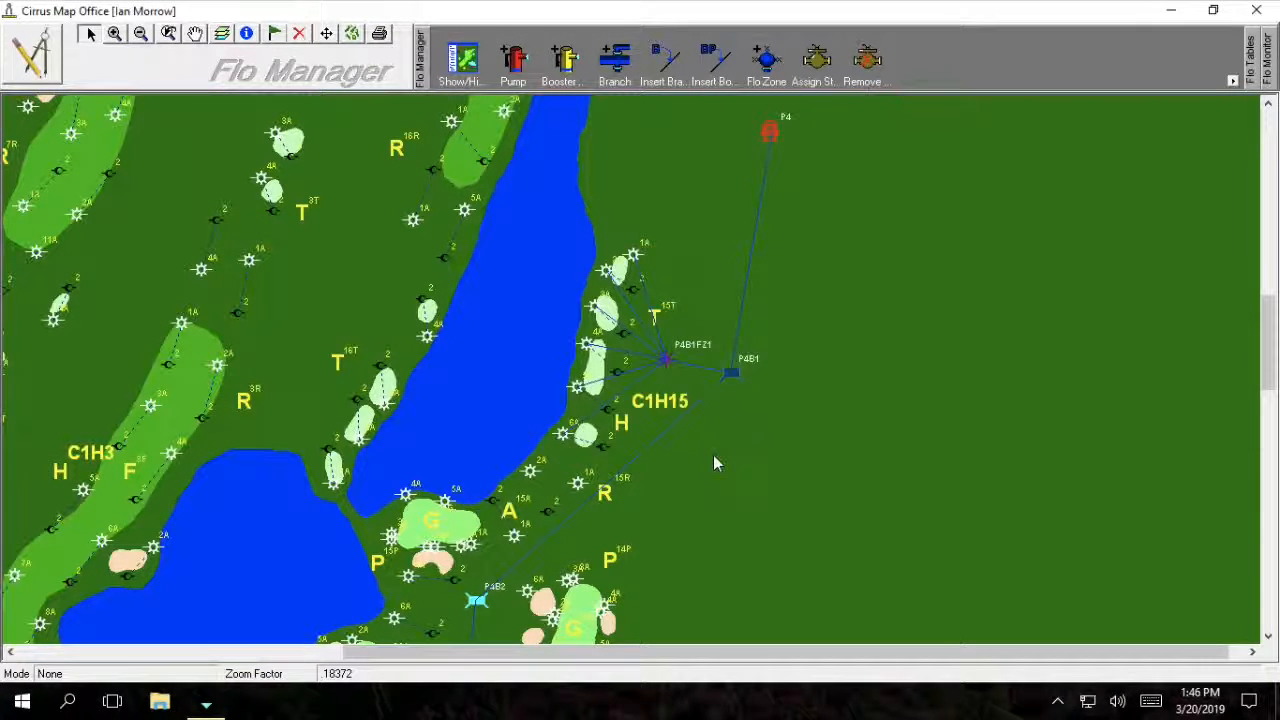
Open FloZone P4B1FZ1's properties, check its 90 gpm capacity, and dismiss unchanged.
right_click(667, 362)
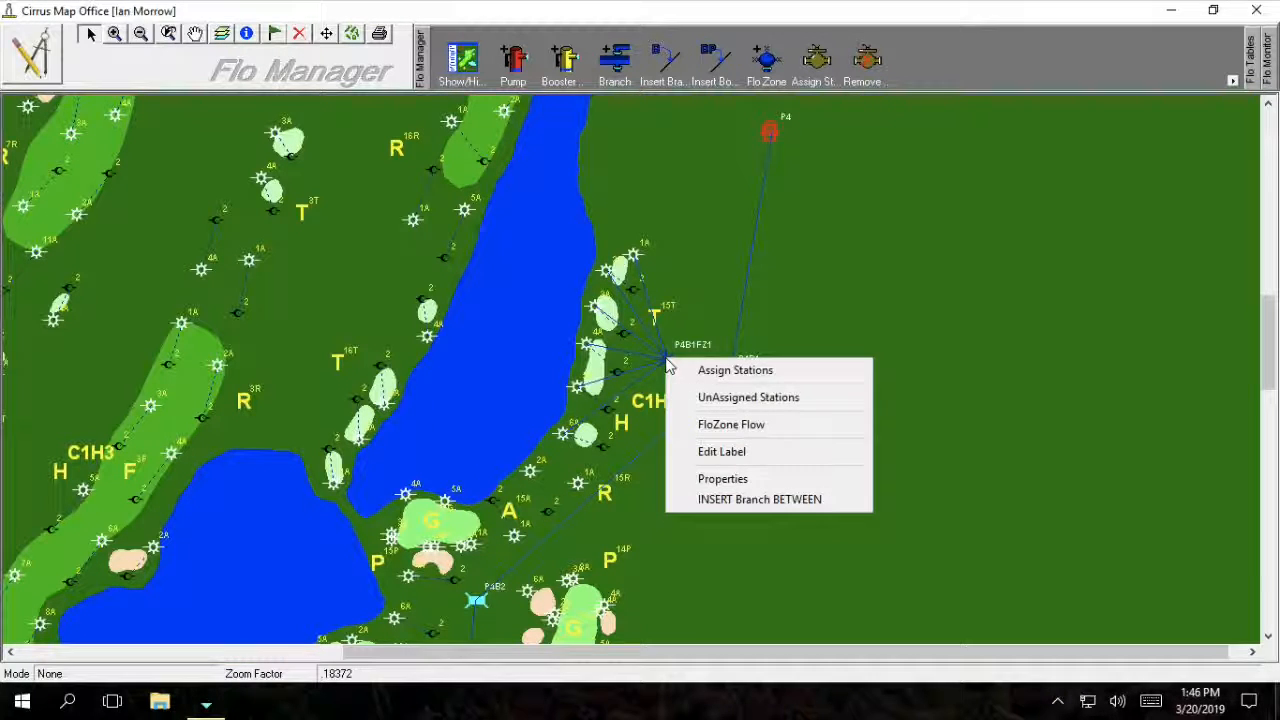
left_click(727, 480)
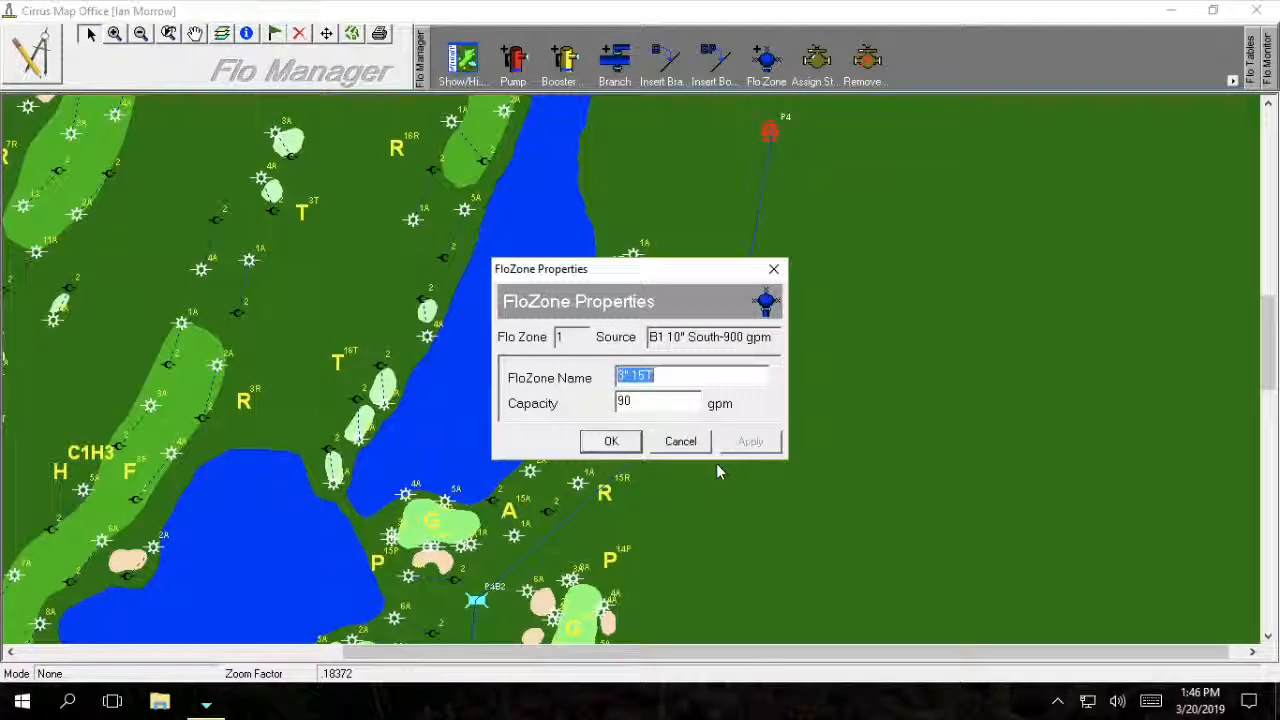
left_click(658, 402)
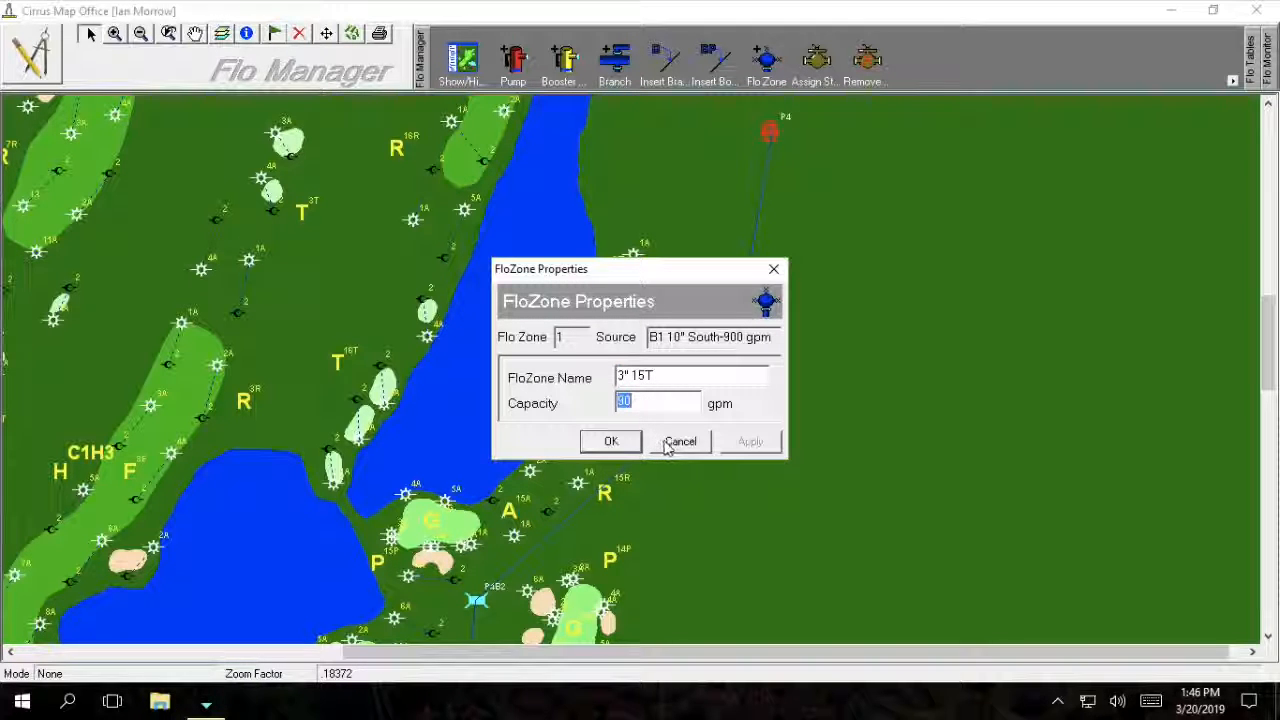
left_click(664, 440)
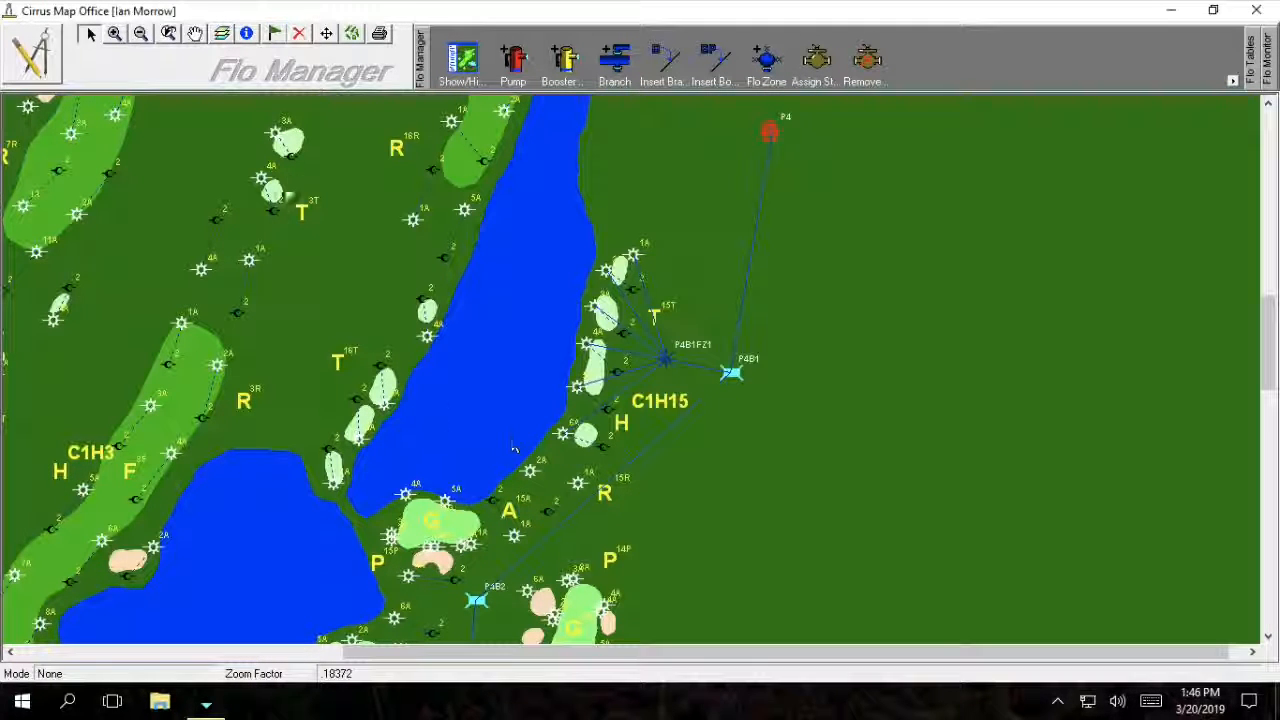
Pan the map up, expand pump P1 in the Flo Manager tree, and zoom in on hole 15 by the lake.
left_click(195, 33)
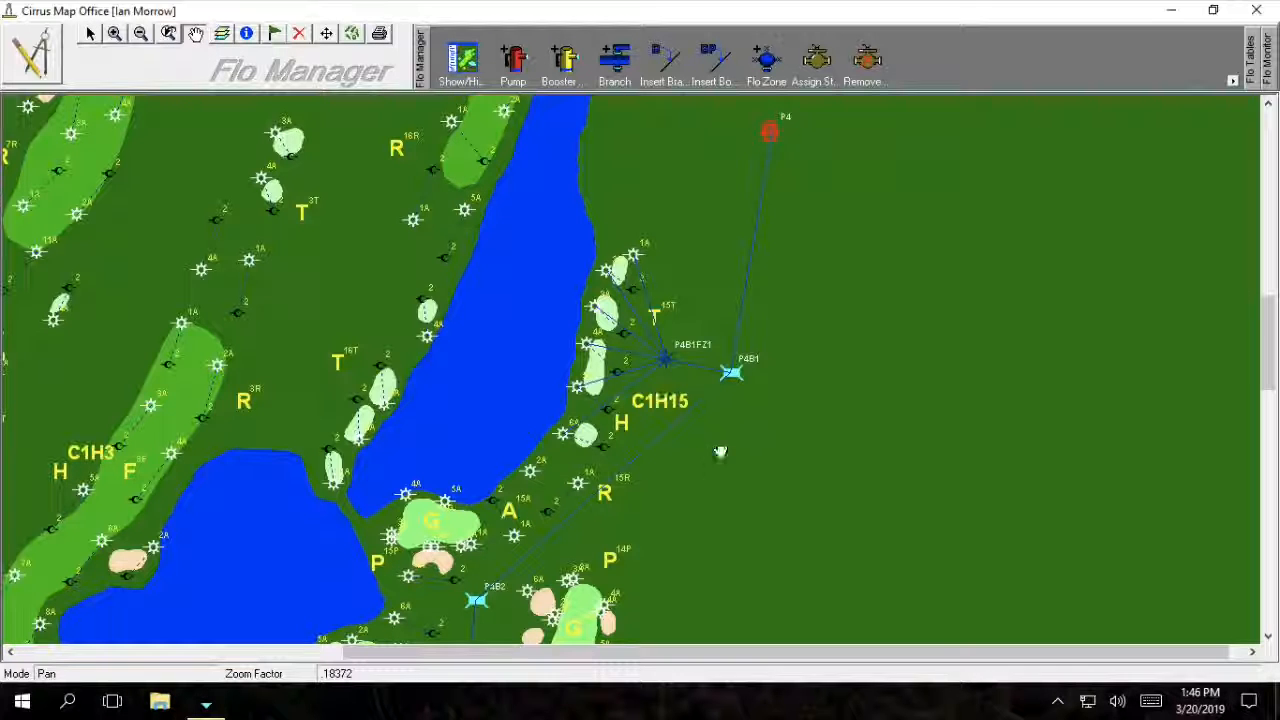
left_click_drag(714, 529, 743, 419)
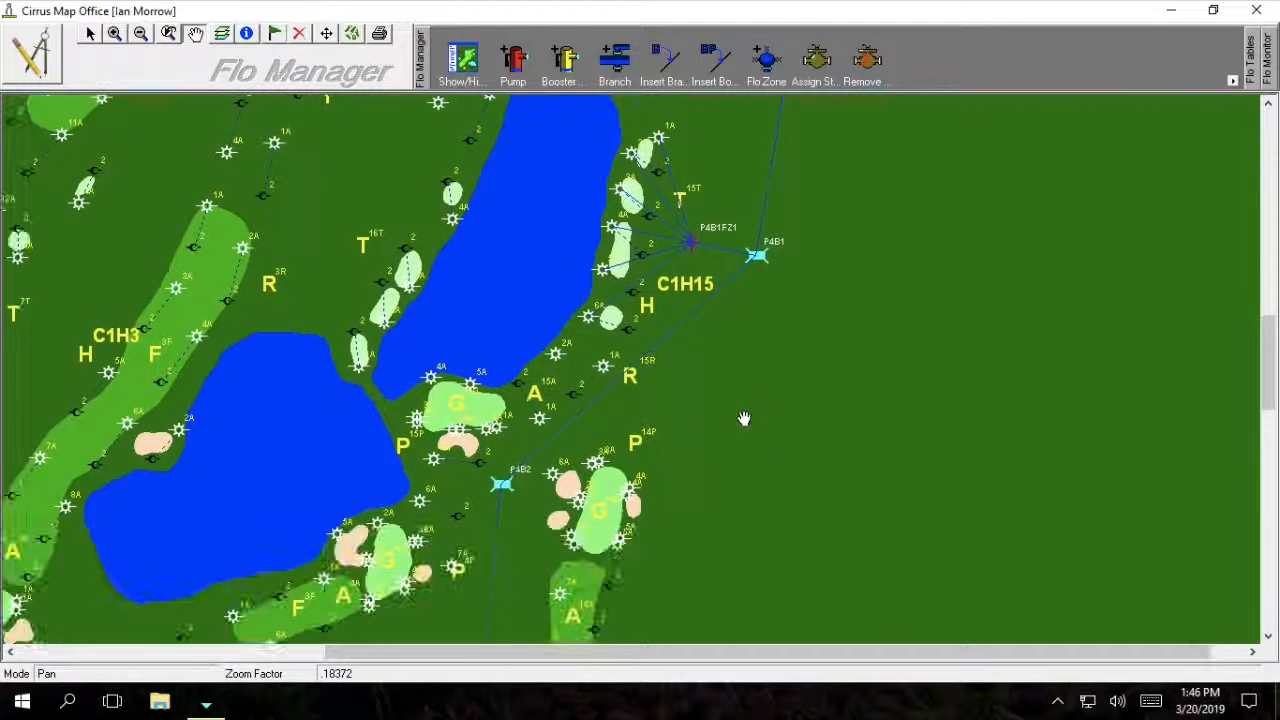
left_click_drag(733, 489, 733, 456)
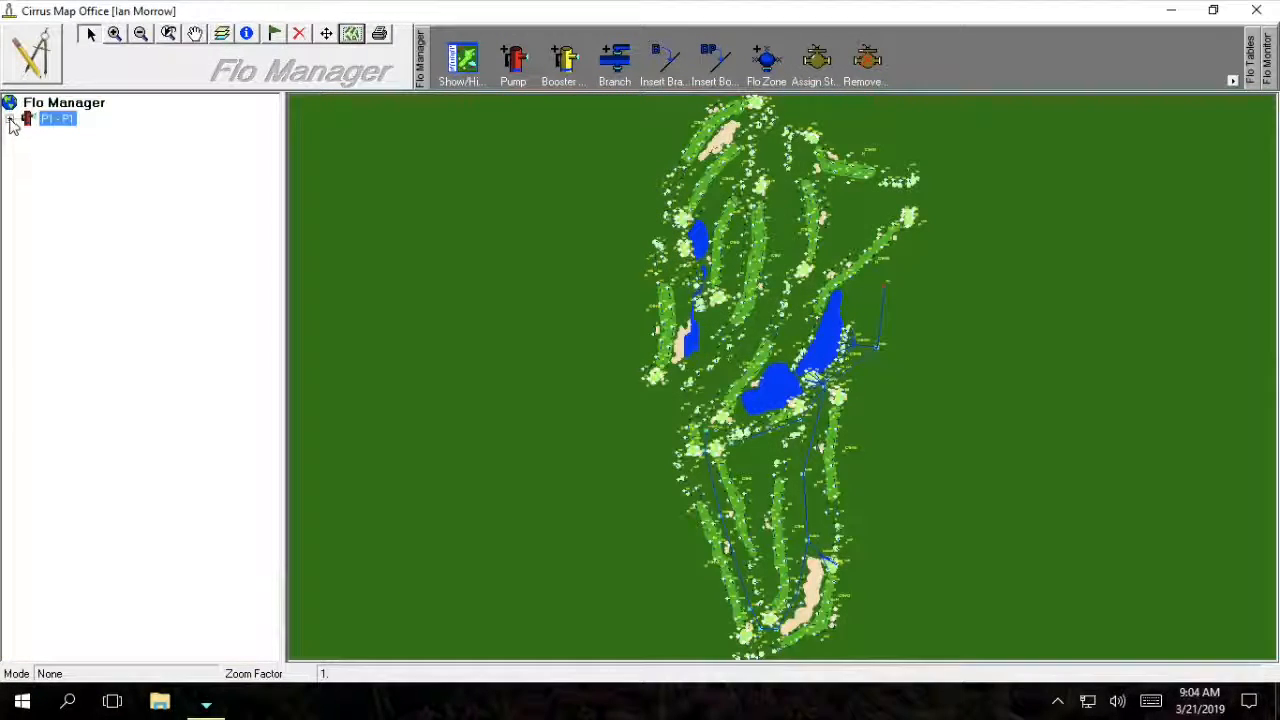
left_click(9, 119)
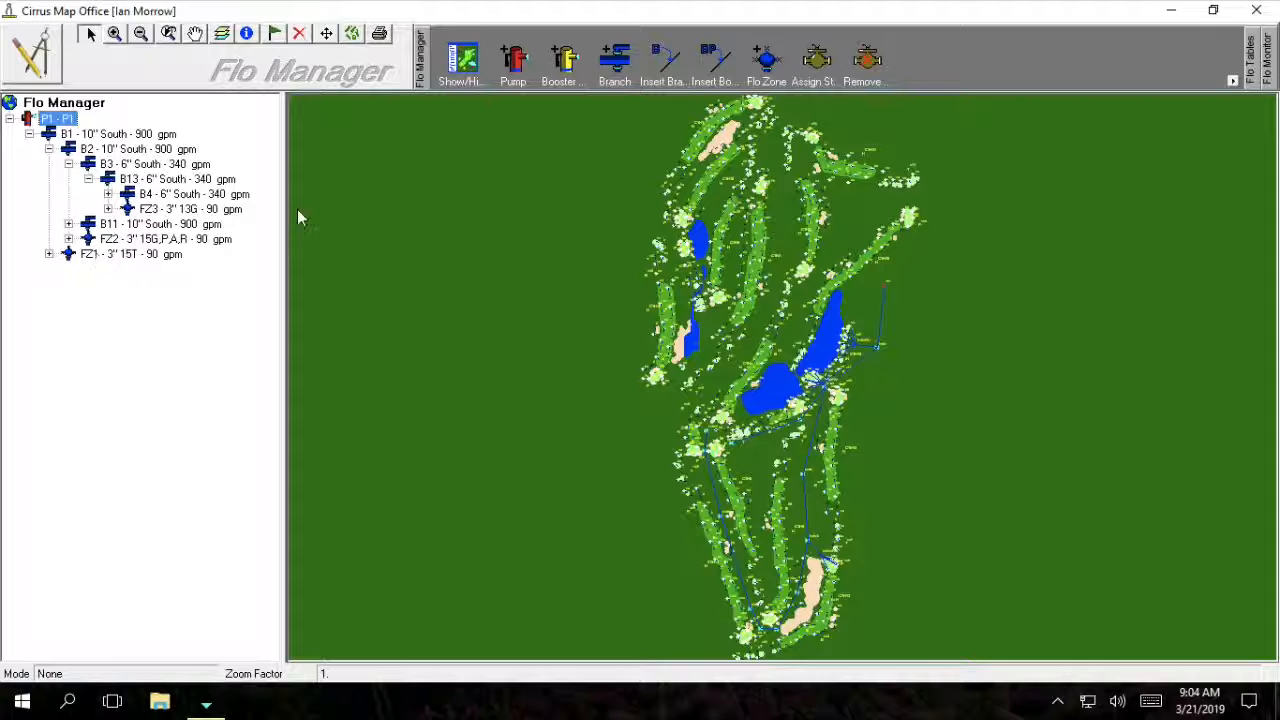
left_click(115, 33)
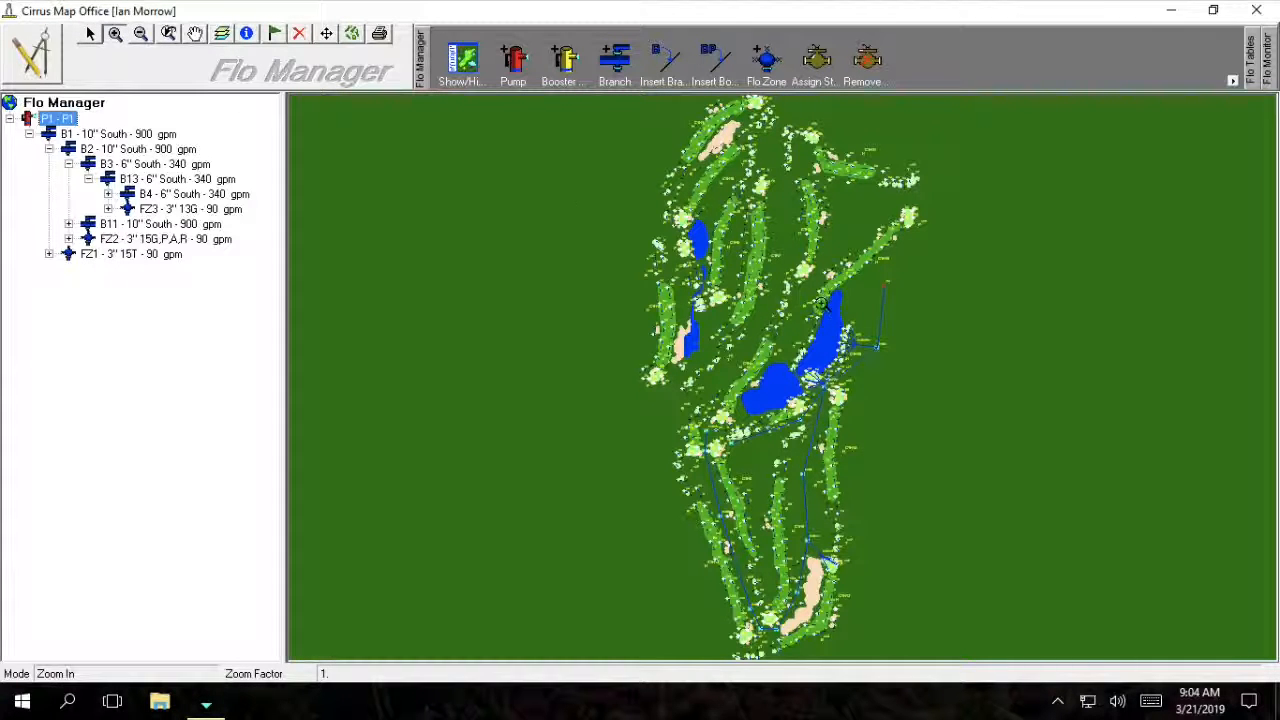
left_click_drag(823, 314, 896, 368)
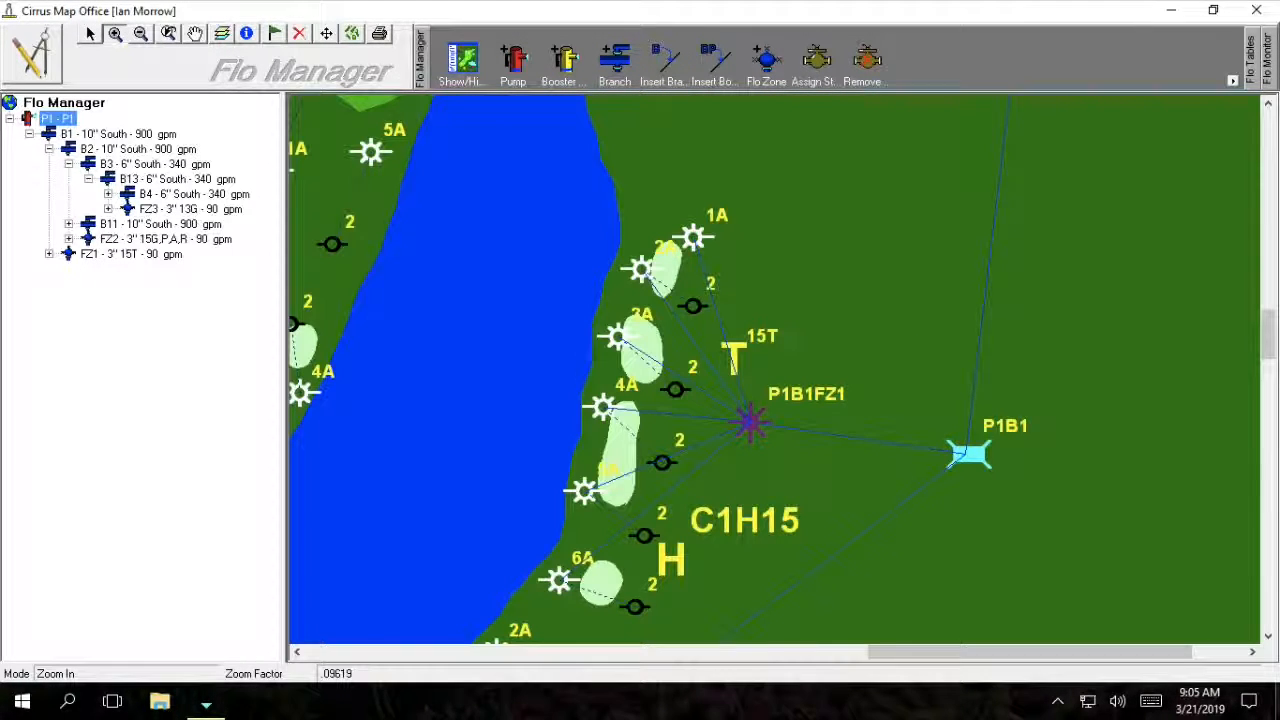
Expand FloZone FZ1 and step through its stations C1H15T1 to C1H15T6.
left_click(49, 255)
left_click(118, 272)
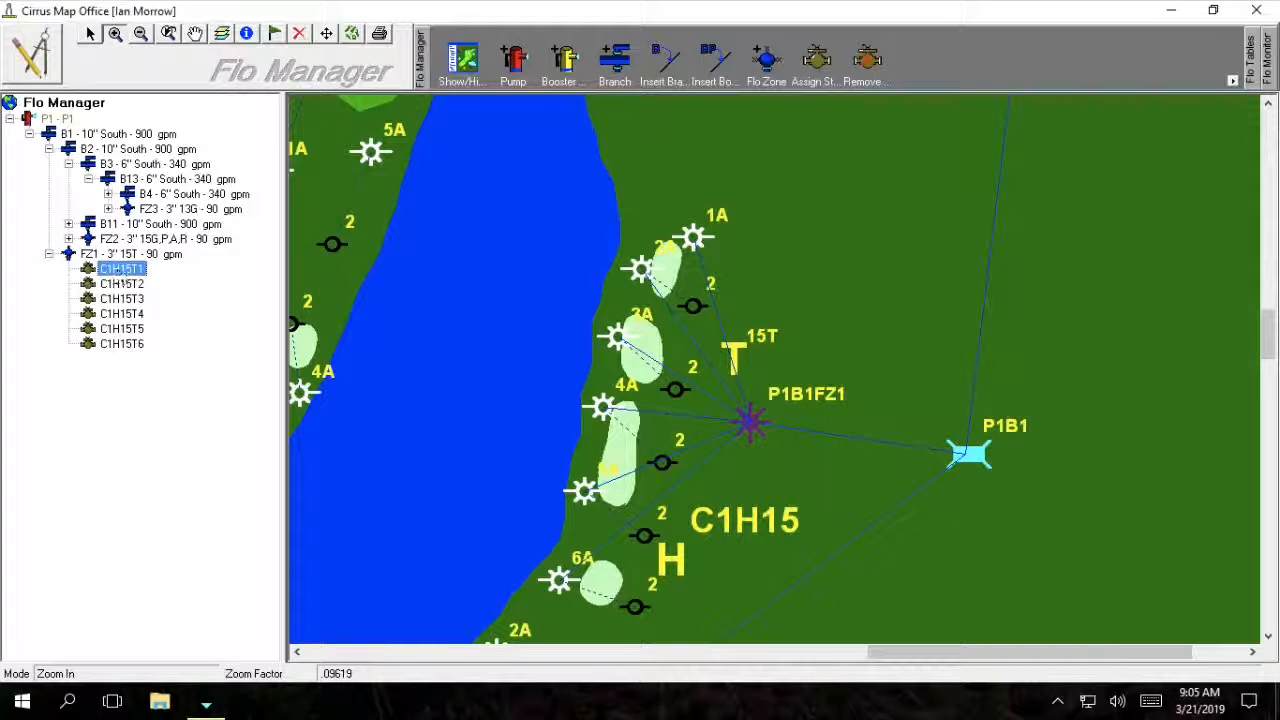
left_click(125, 284)
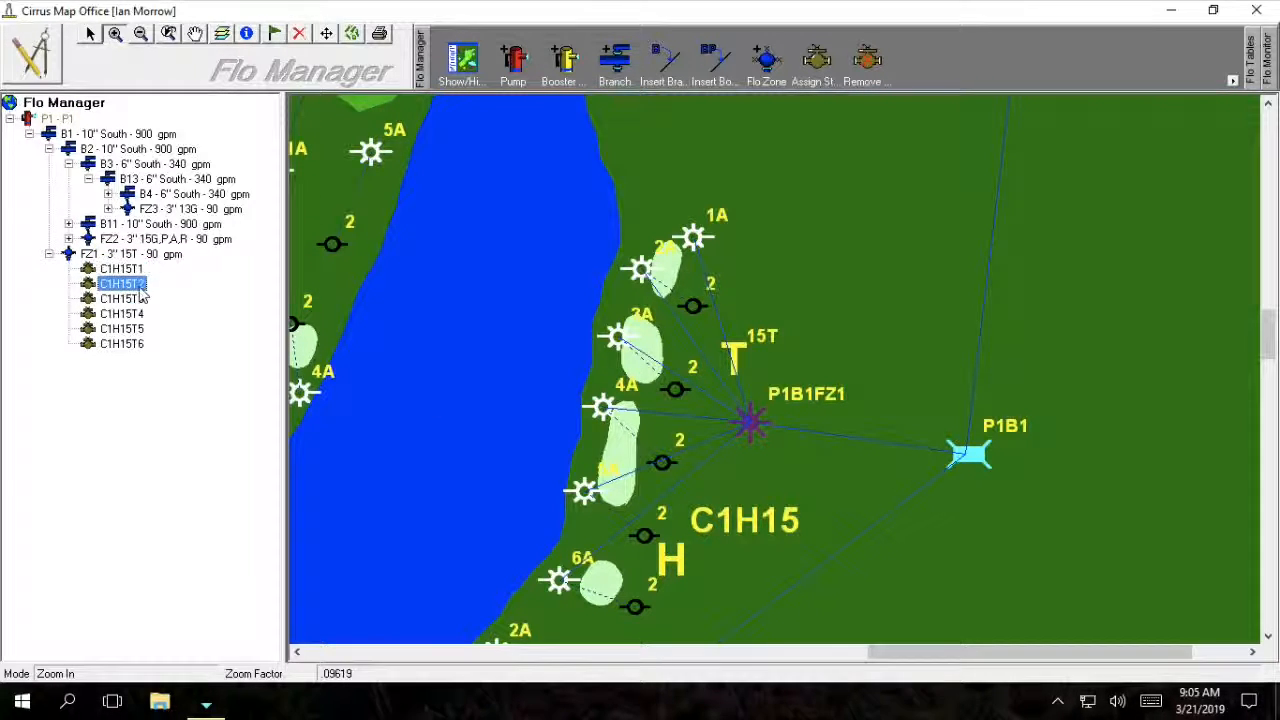
left_click(128, 299)
left_click(132, 314)
left_click(140, 329)
left_click(140, 344)
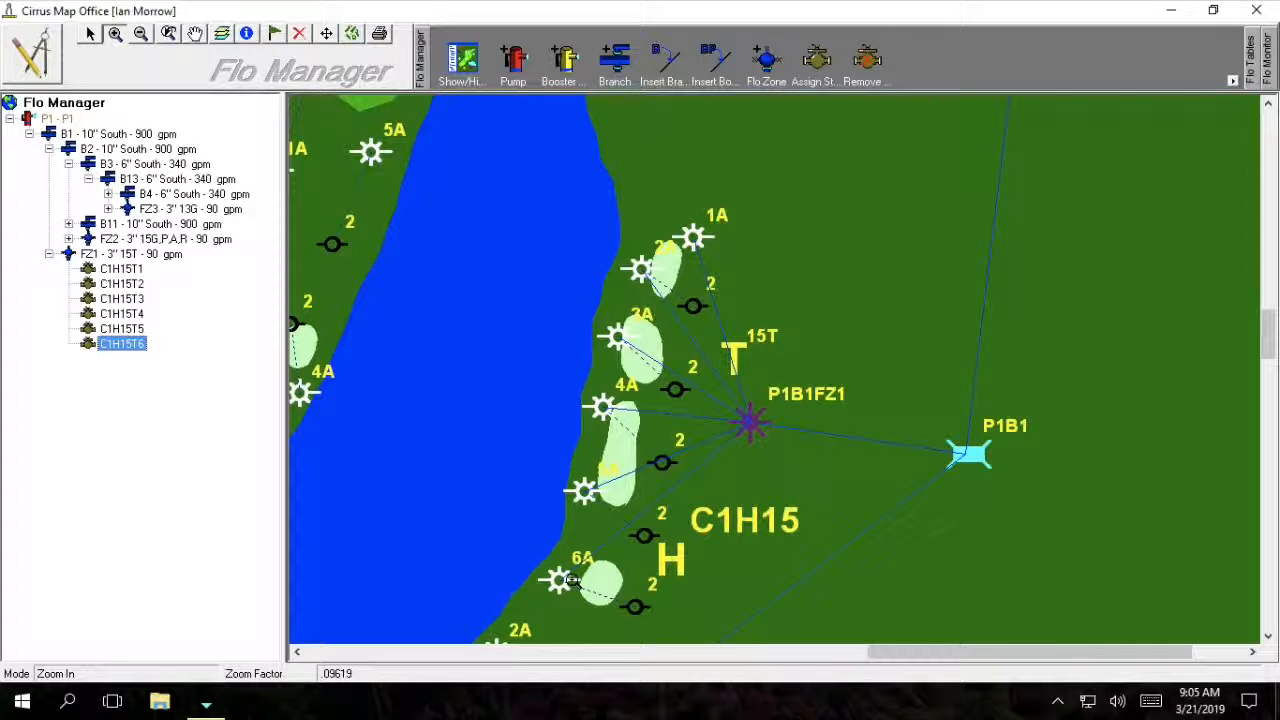
Expand FloZone FZ2 and pan the map to bring zone P1B2FZ2 into view.
left_click(68, 240)
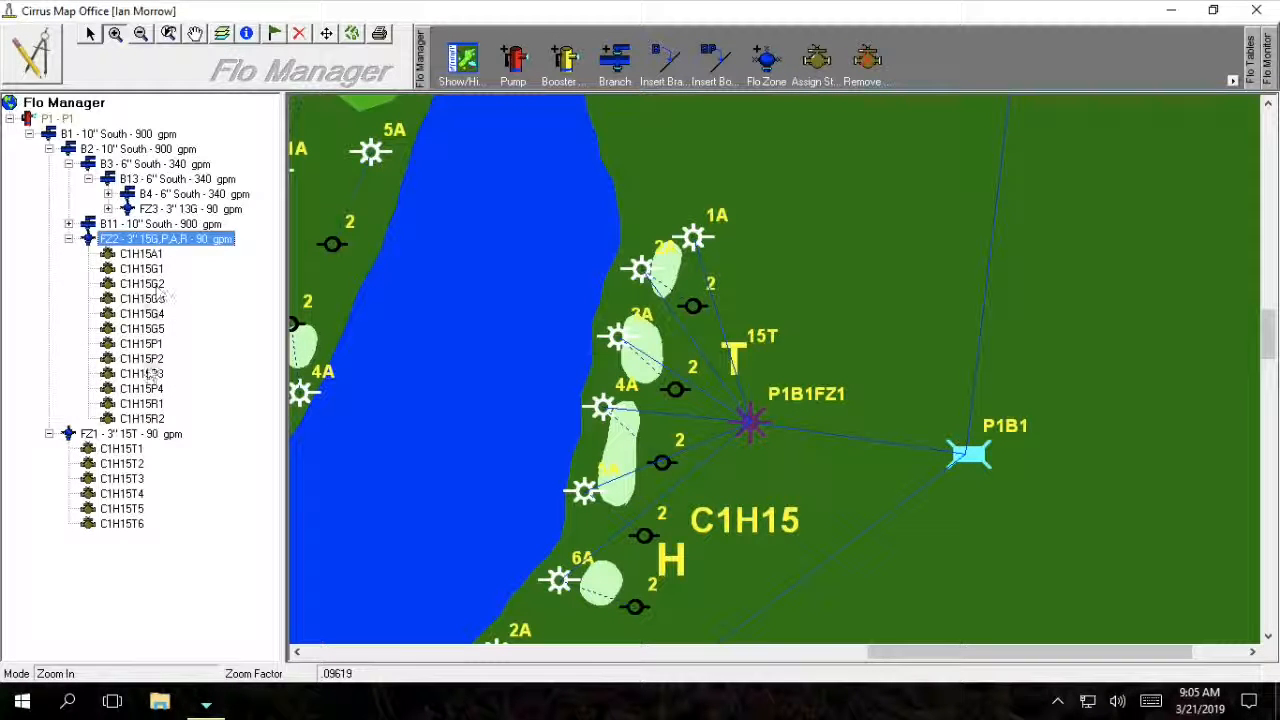
left_click(195, 33)
left_click_drag(838, 439, 936, 216)
left_click_drag(771, 564, 921, 341)
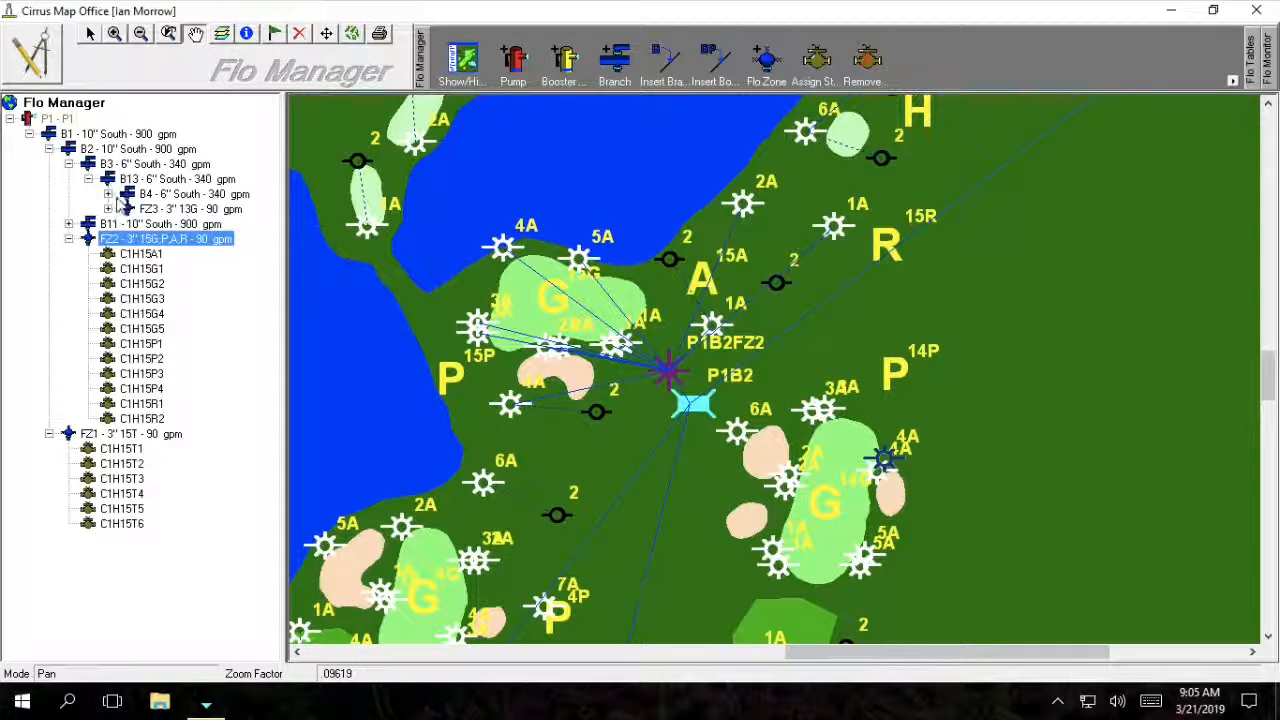
Pan the map south along the course past holes 15 and 14 to branch P1B13.
left_click(773, 381)
left_click_drag(773, 381, 909, 234)
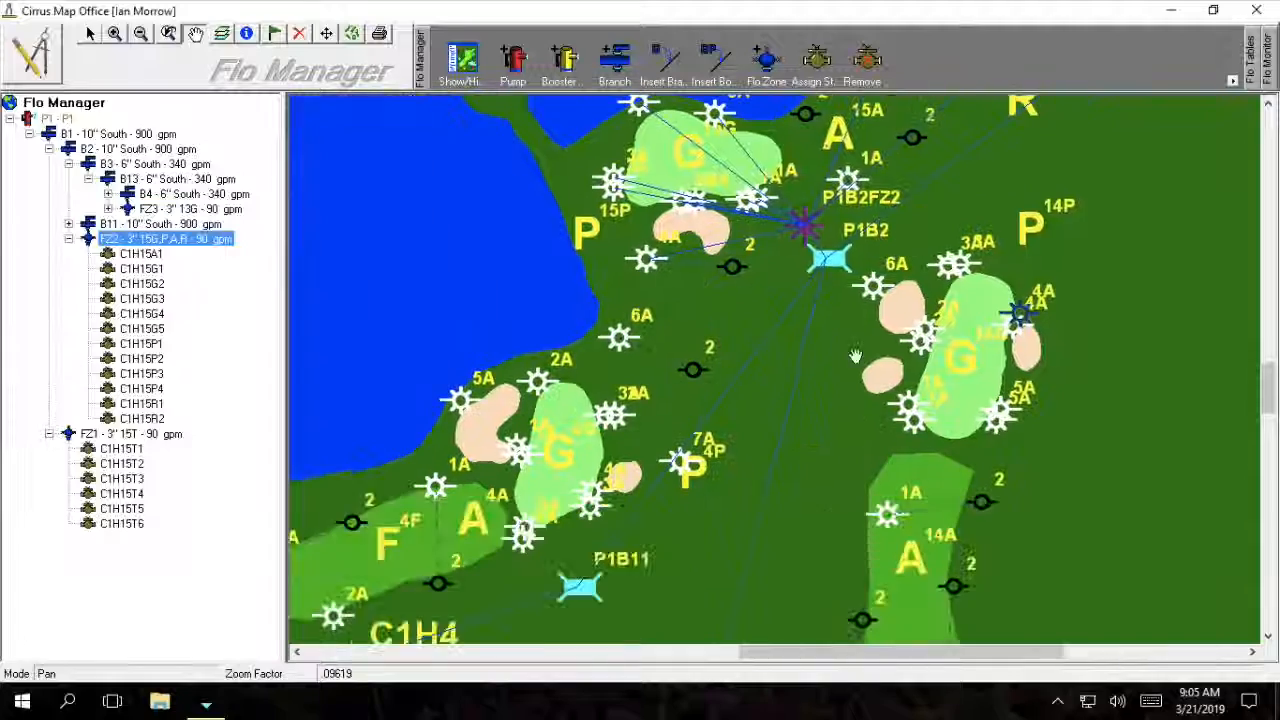
left_click_drag(814, 433, 857, 180)
left_click_drag(777, 529, 806, 280)
left_click_drag(800, 620, 791, 242)
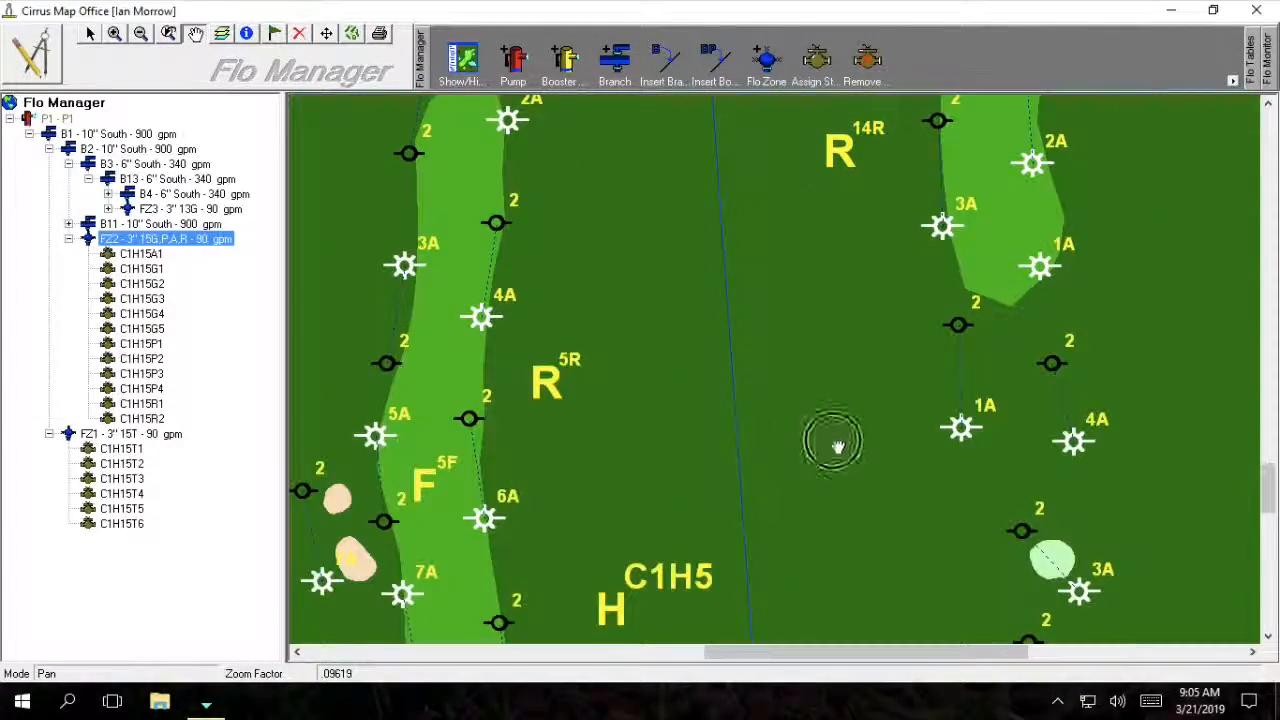
left_click_drag(829, 443, 800, 329)
left_click_drag(805, 510, 759, 277)
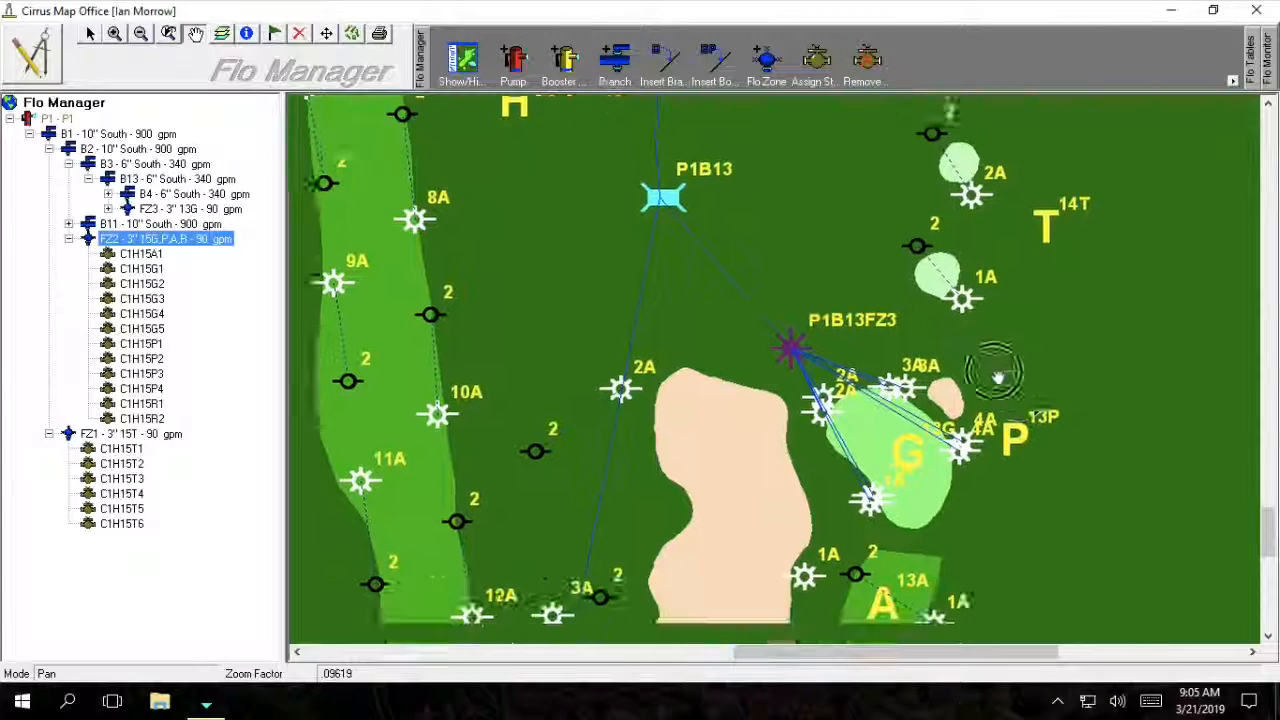
Center the map on zone P1B13FZ3, expand FZ3, and select station C1H13G1.
left_click_drag(994, 366, 923, 314)
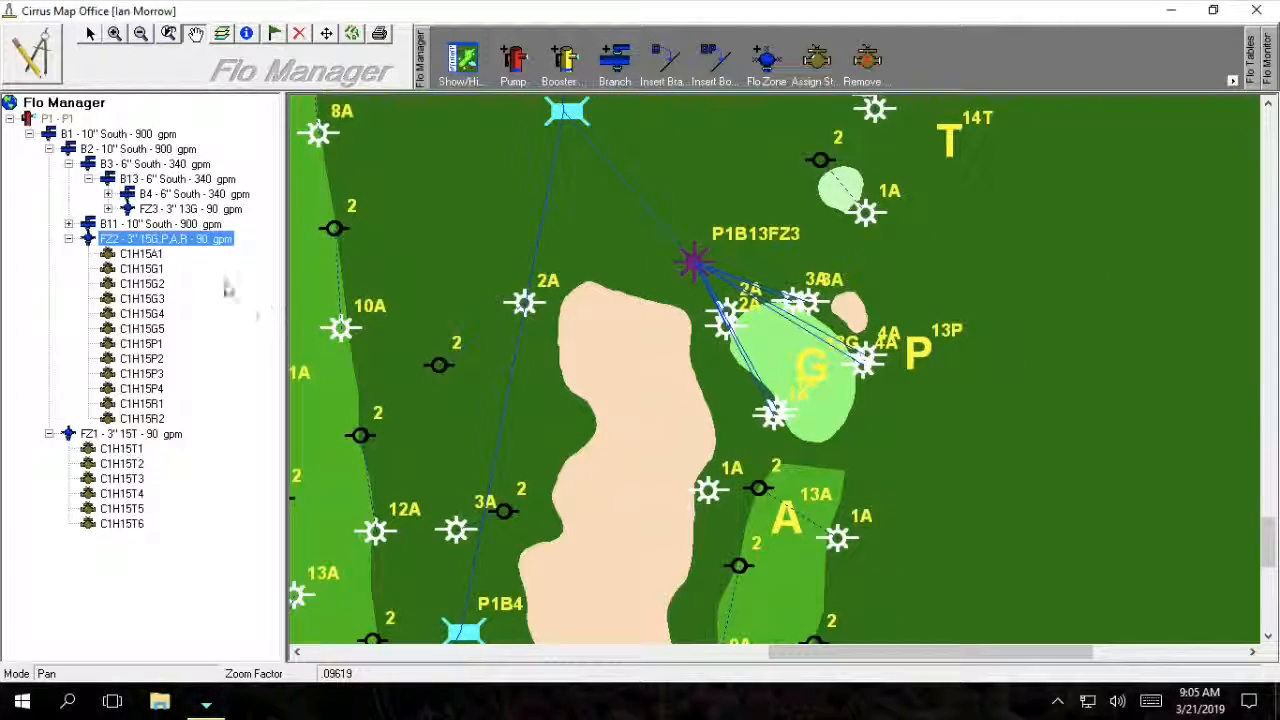
left_click(108, 210)
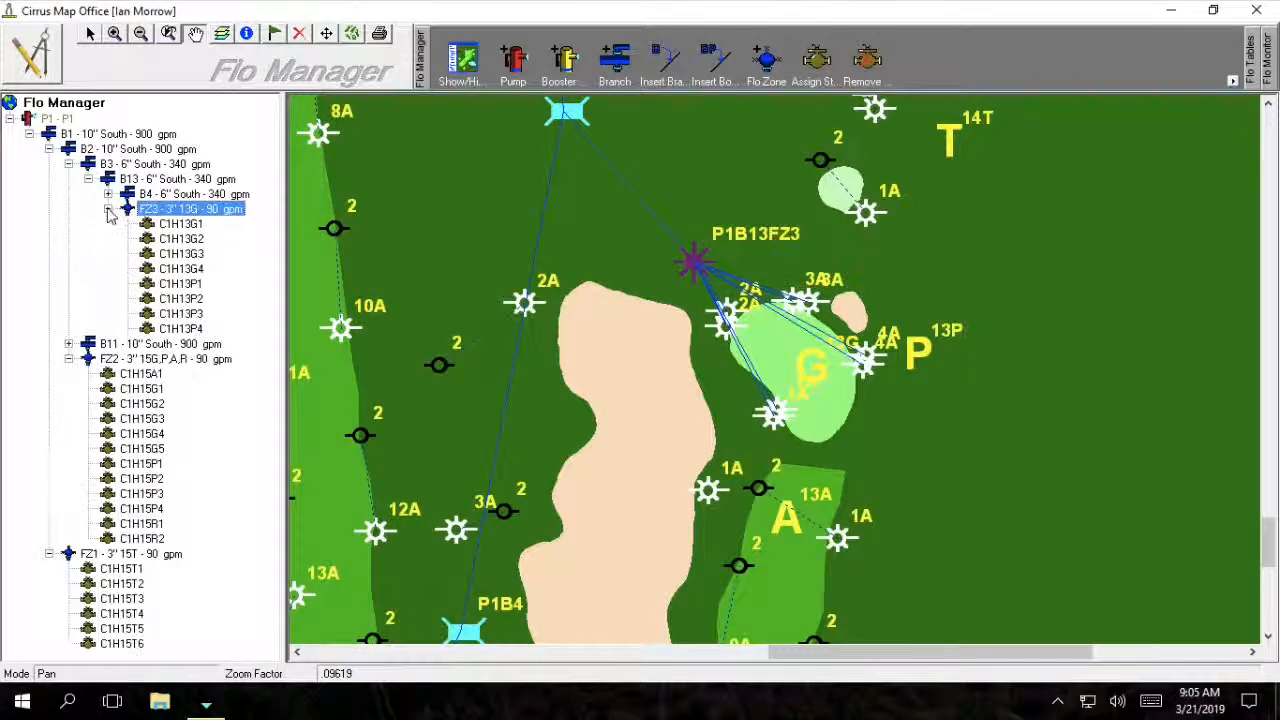
left_click(196, 225)
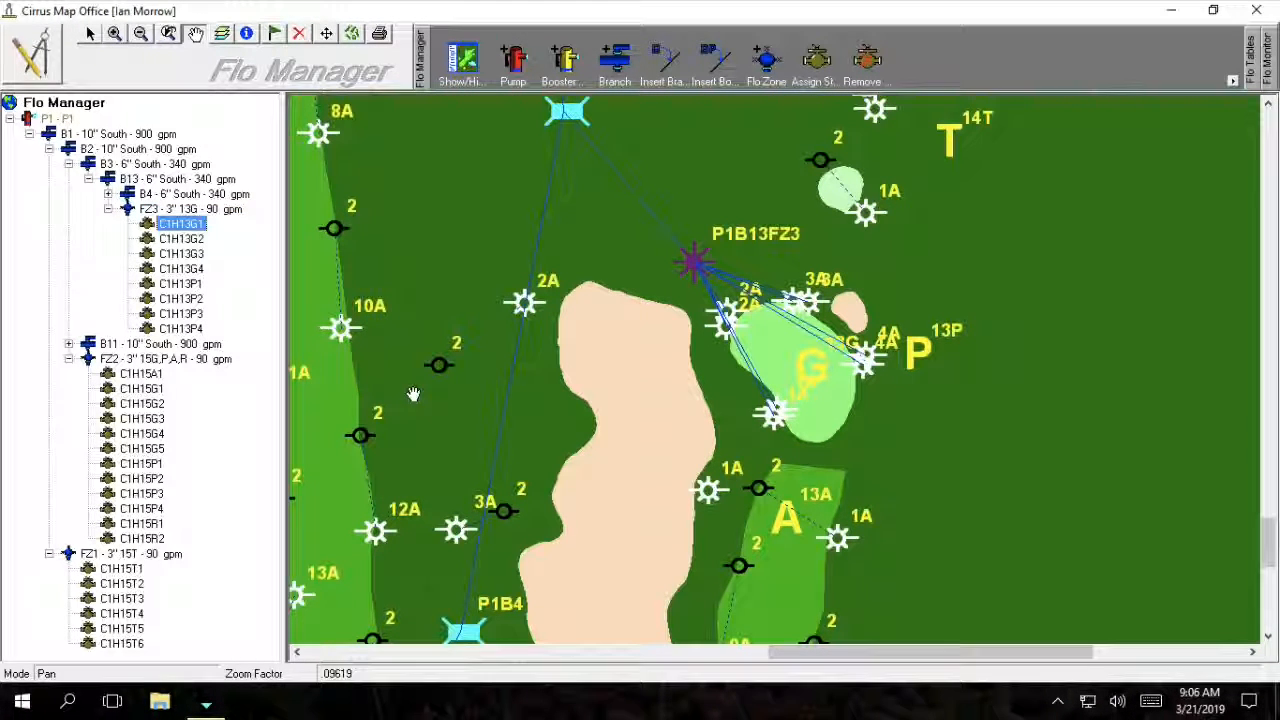
right_click(172, 225)
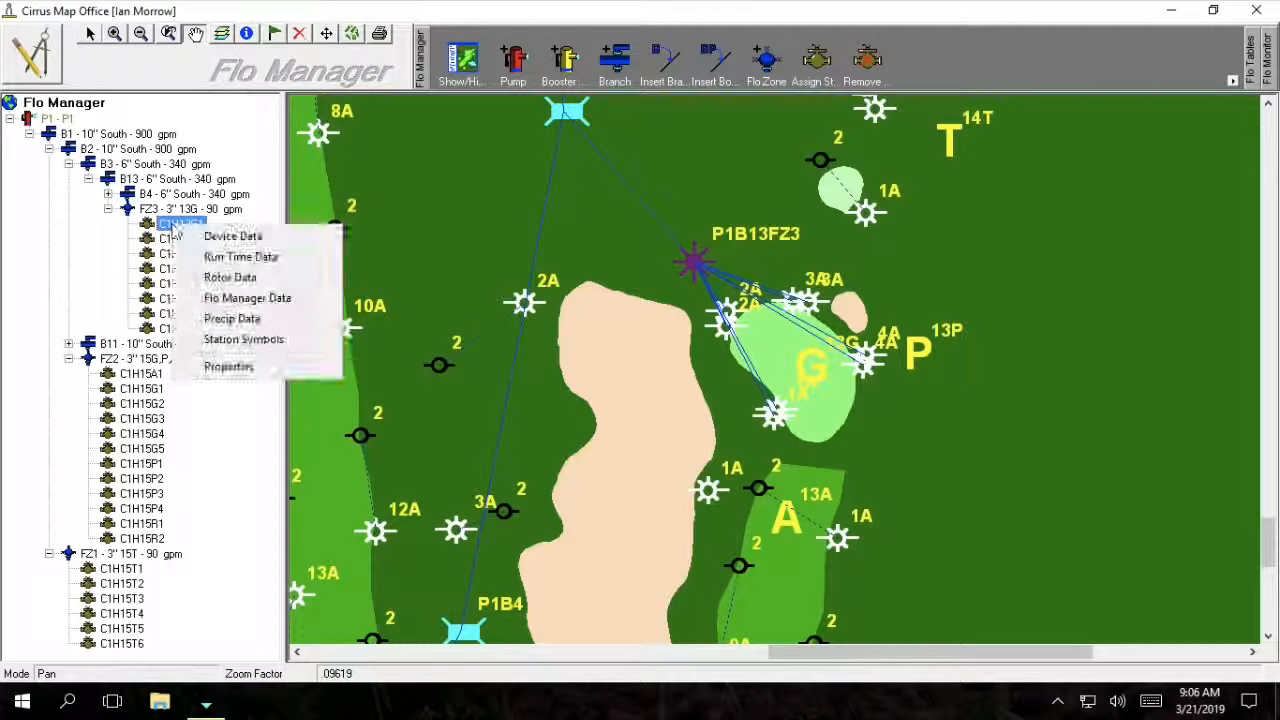
left_click(226, 366)
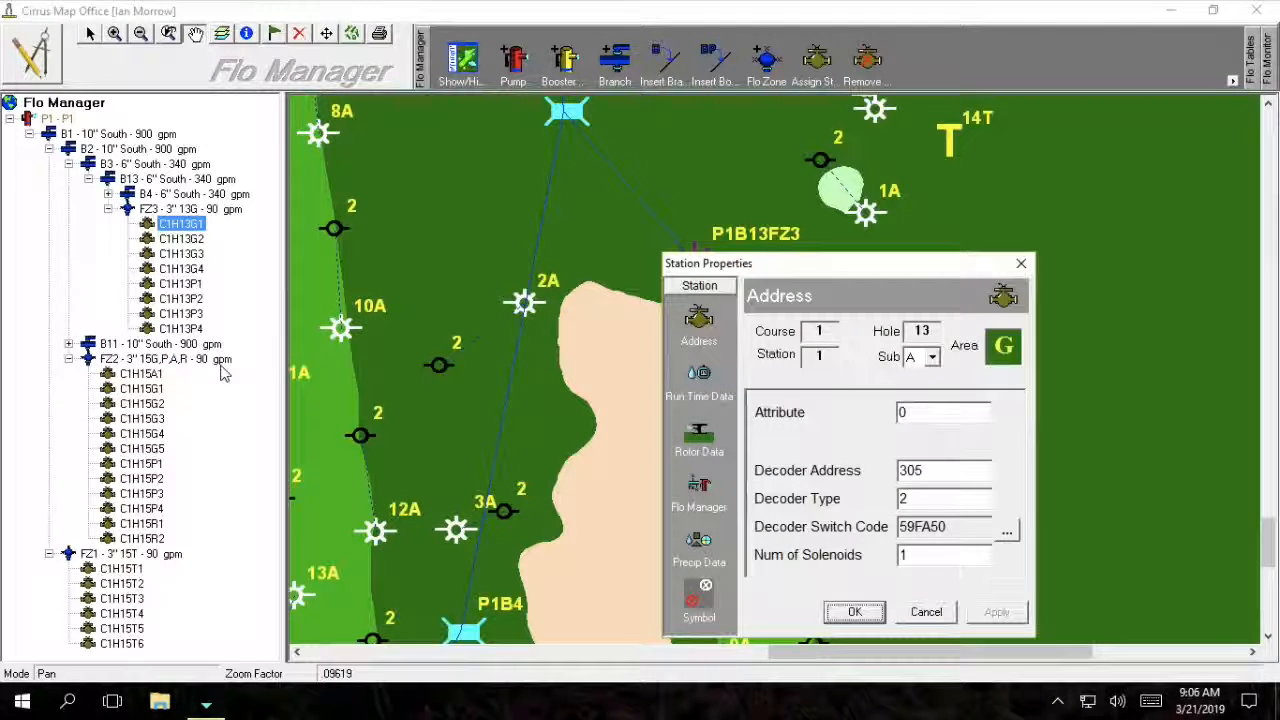
left_click_drag(810, 264, 630, 190)
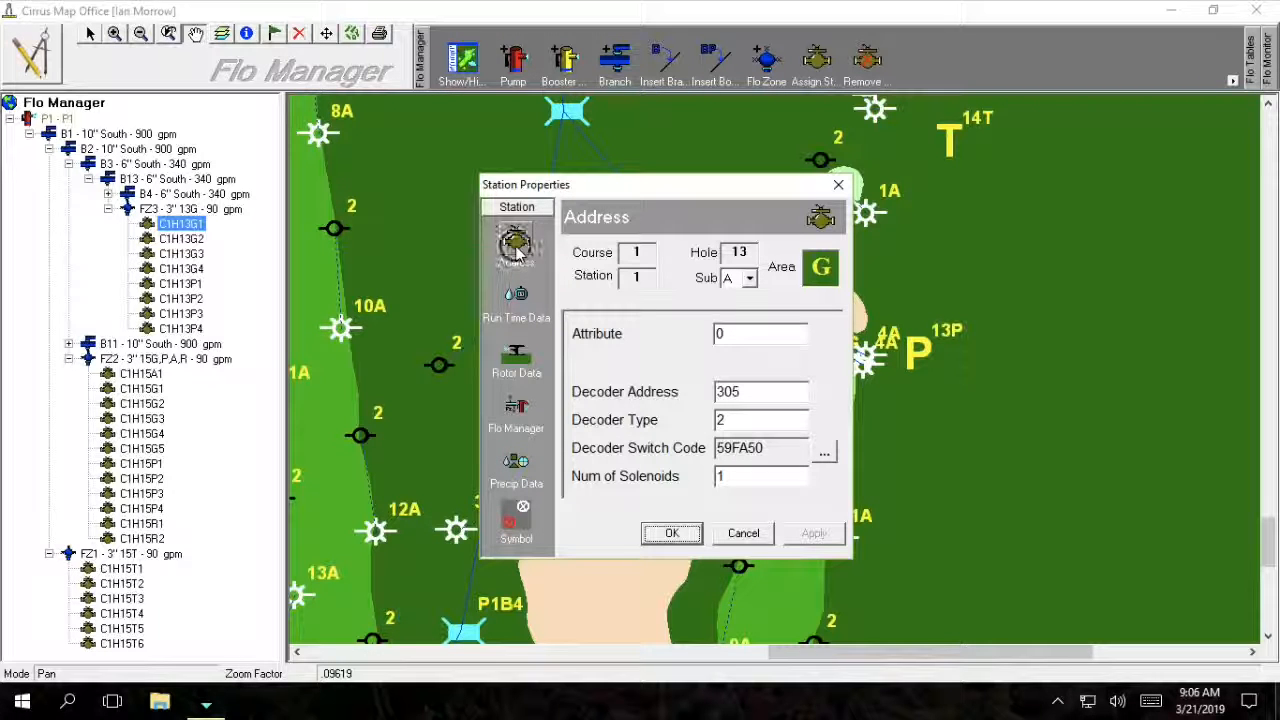
left_click(518, 295)
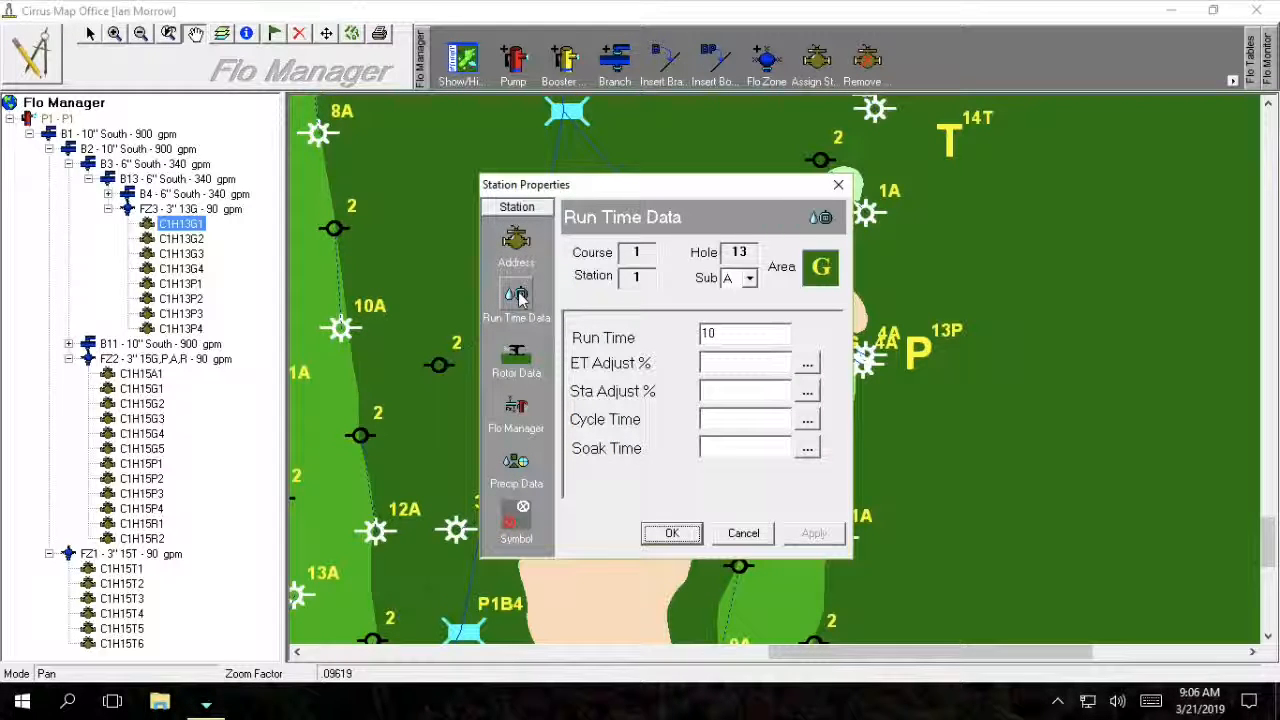
left_click(518, 366)
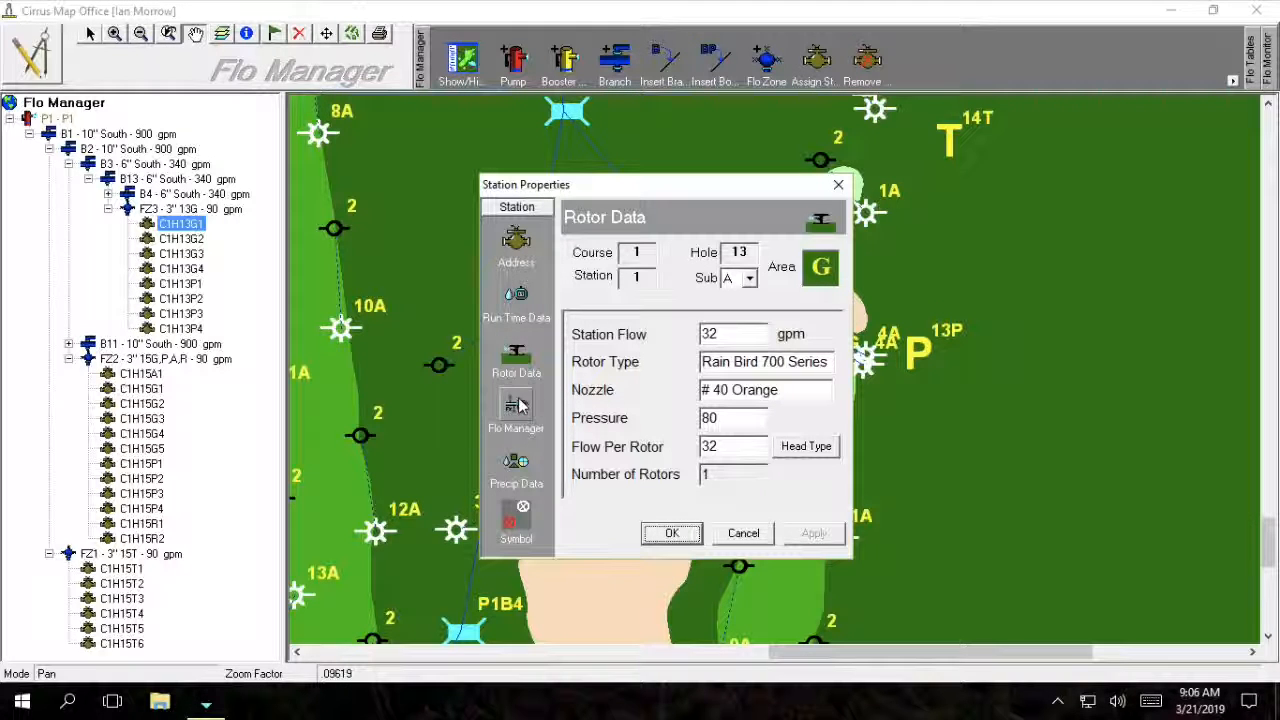
left_click(517, 404)
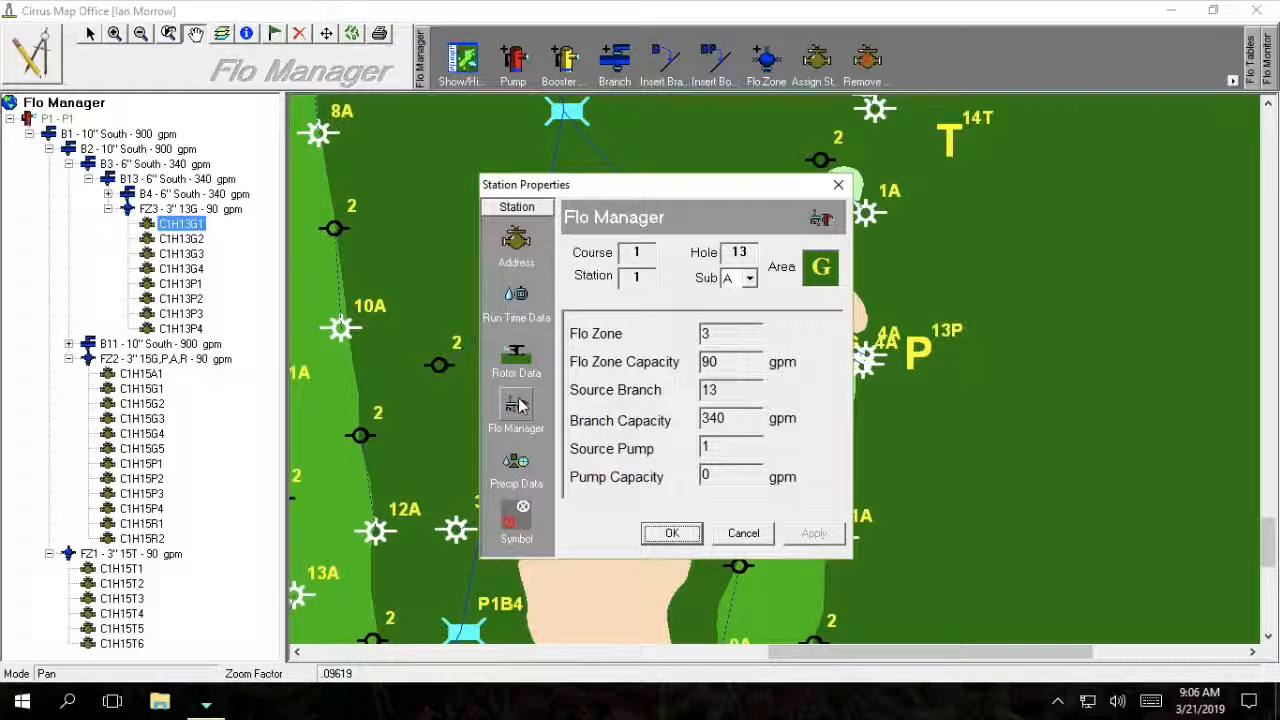
left_click(516, 462)
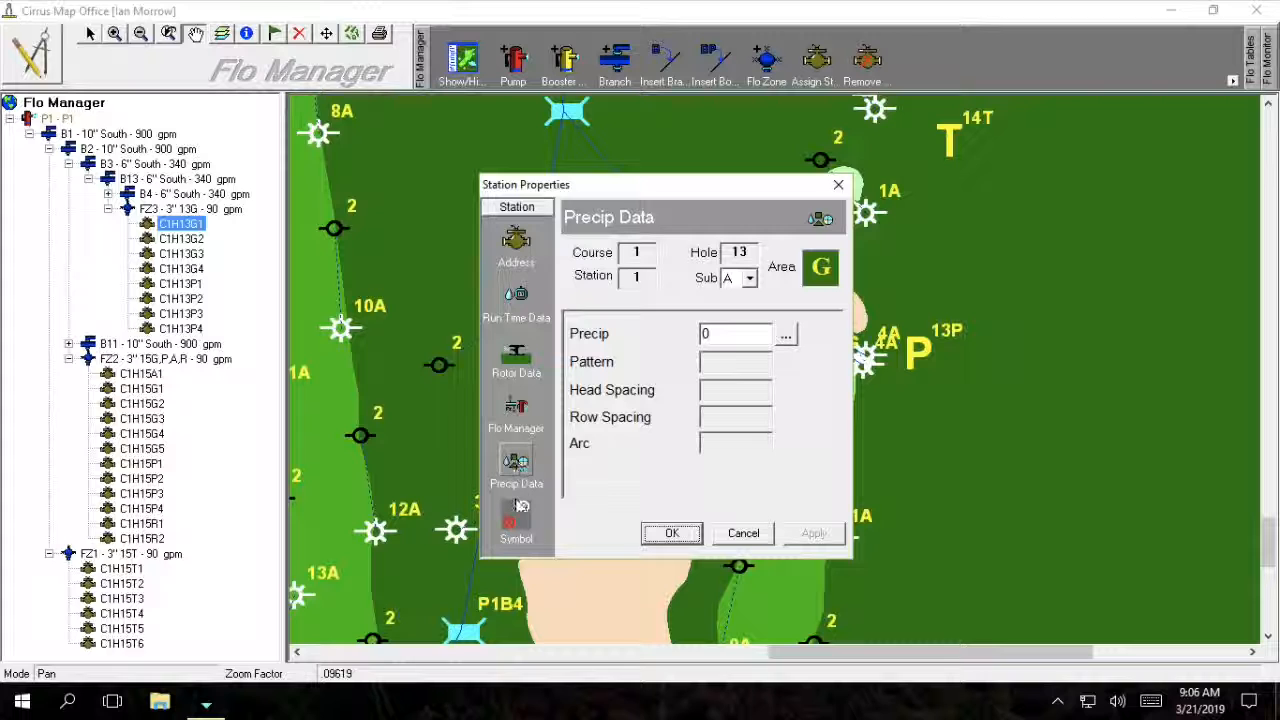
left_click(743, 533)
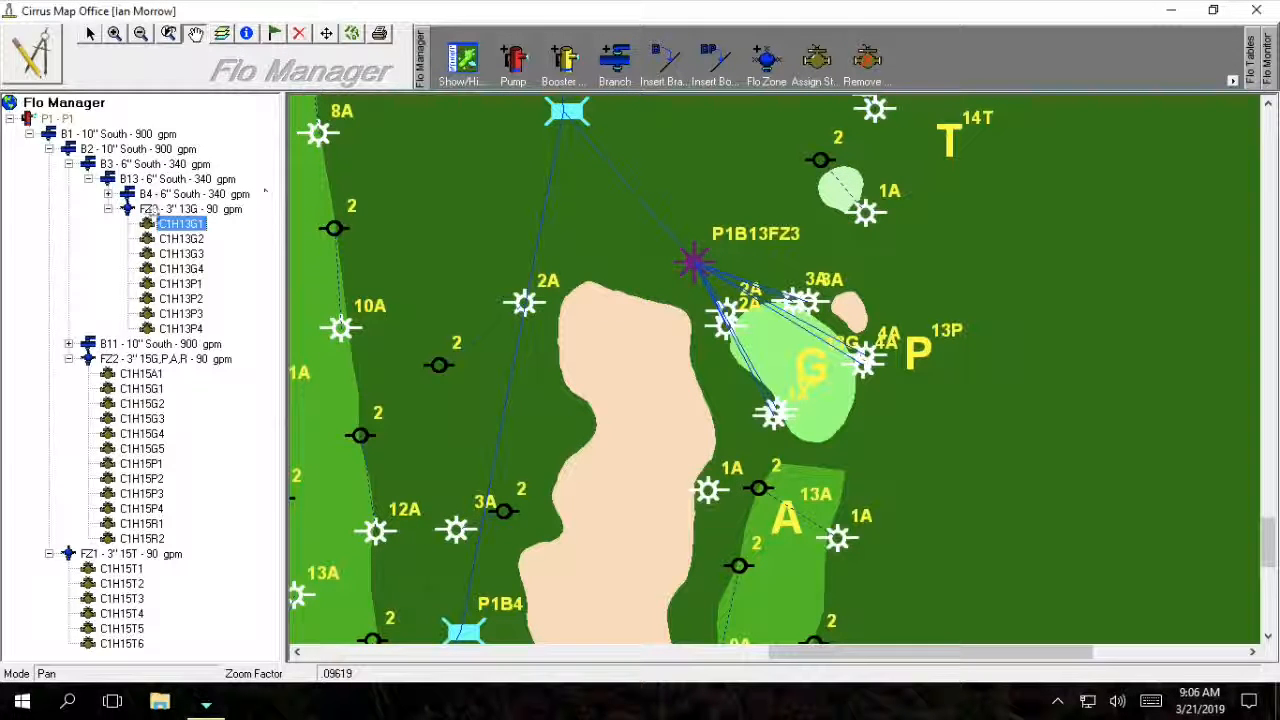
left_click(148, 209)
Open FloZone FZ3's properties from the tree and confirm the 3" 13G settings.
right_click(155, 212)
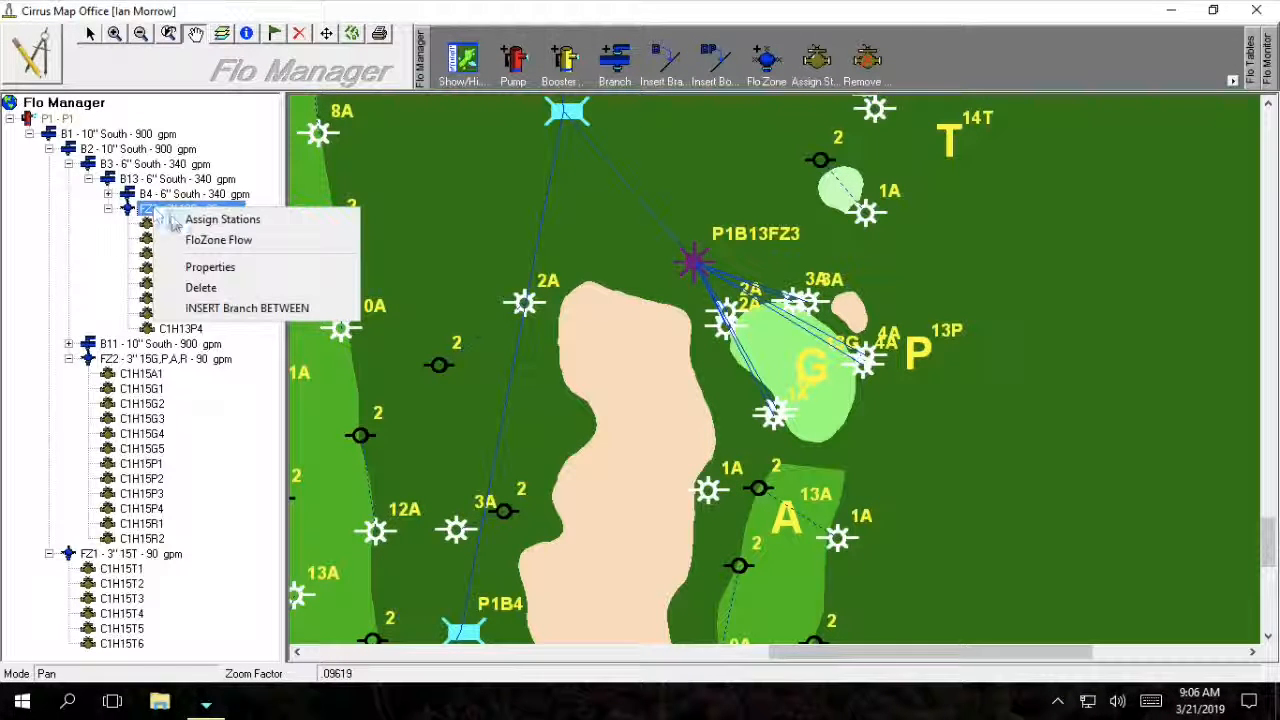
left_click(192, 263)
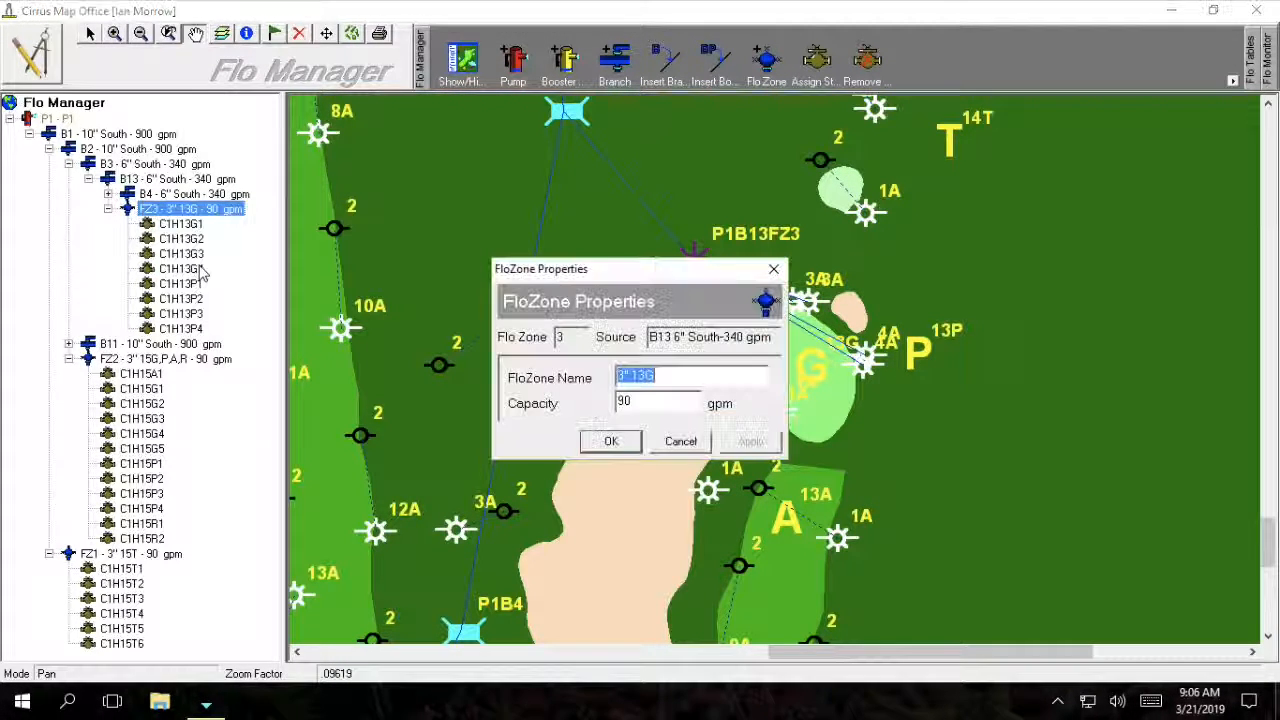
left_click(617, 444)
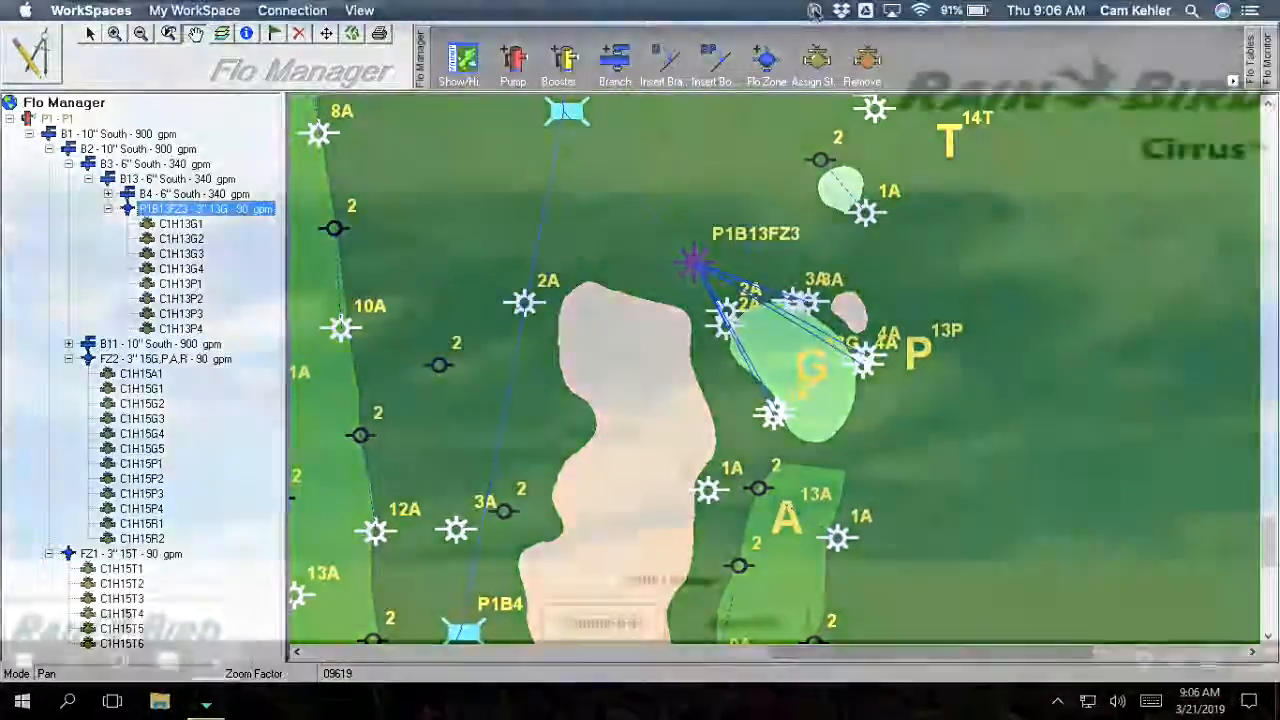